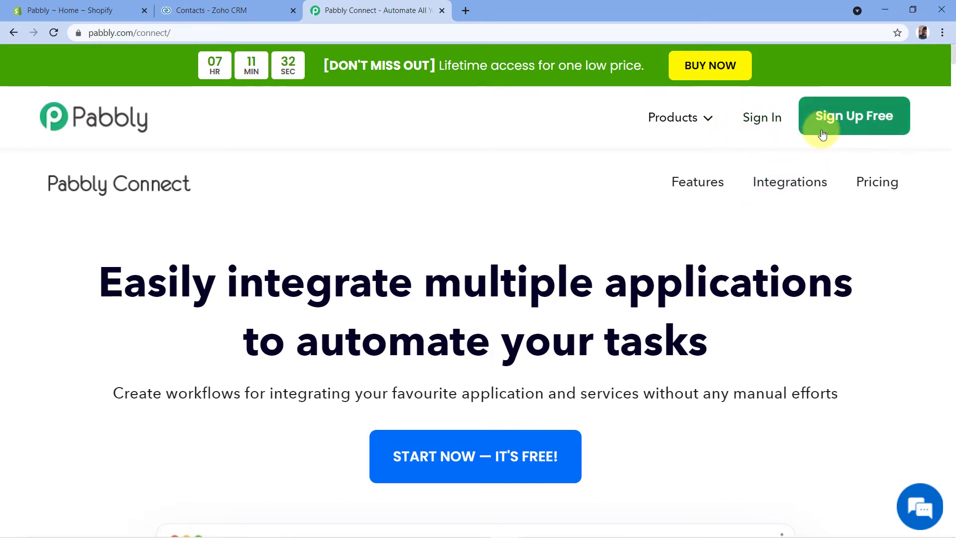
- Sign in to the Pabbly account and open the Pabbly Connect application
click(759, 126)
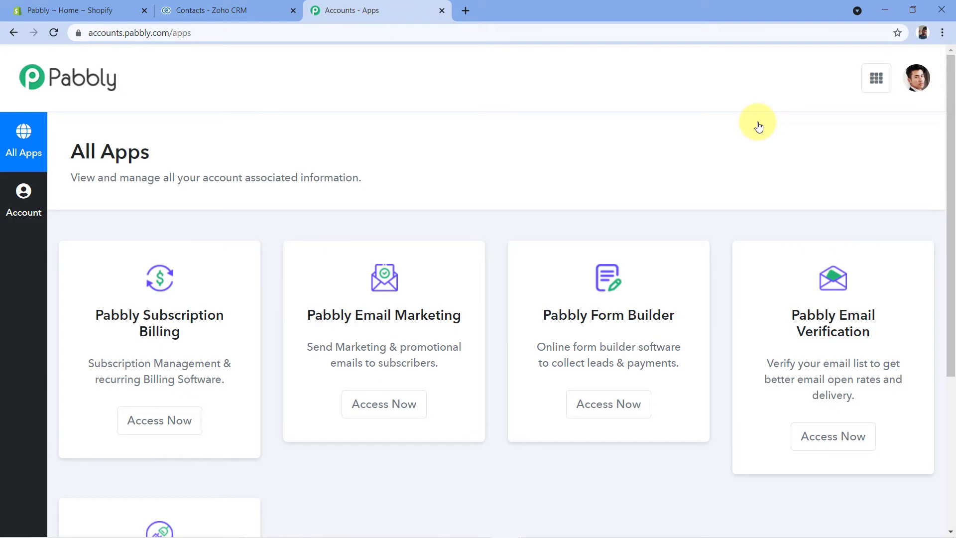
scroll(757, 124, down, 5)
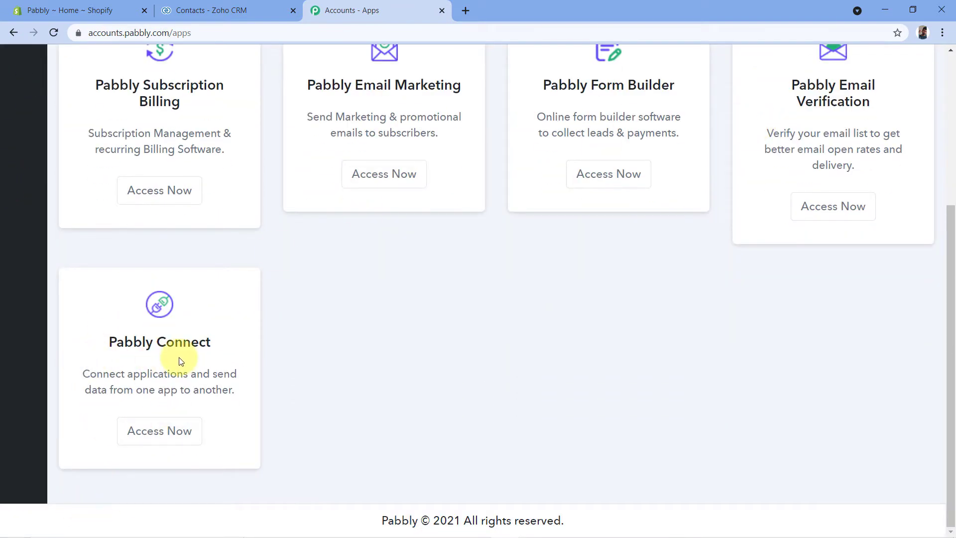
click(159, 438)
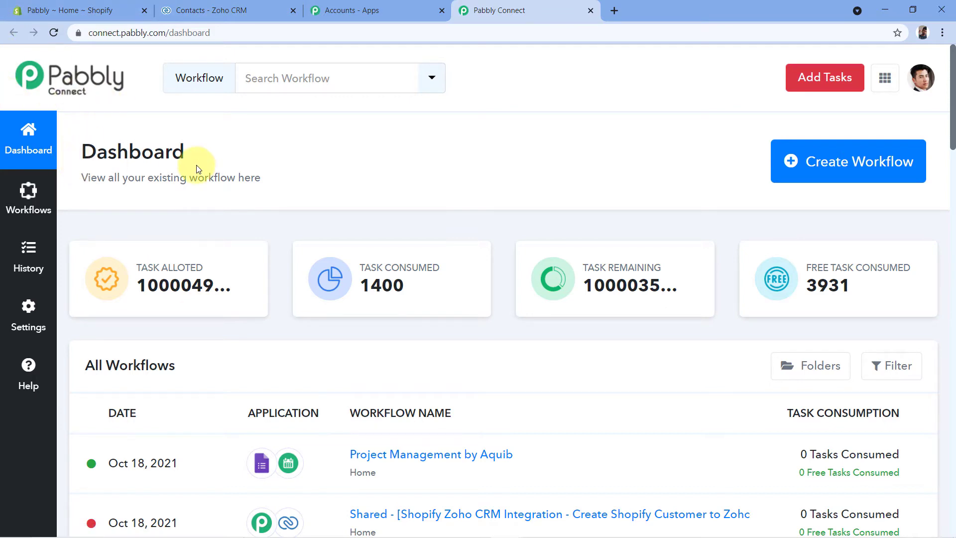
- Create a new workflow named "Shopify to Zoho CRM"
click(829, 166)
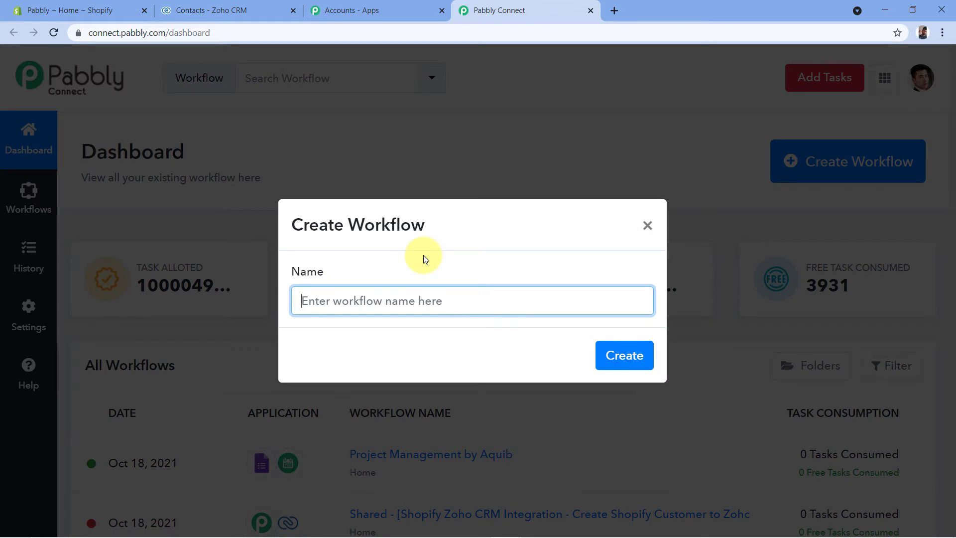
text(Shop)
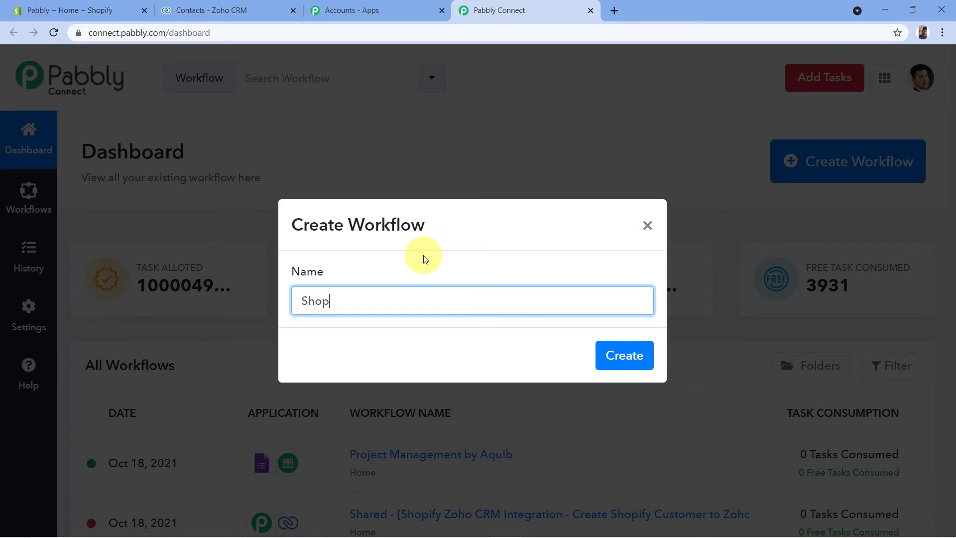
text(ify to Zoho CRM)
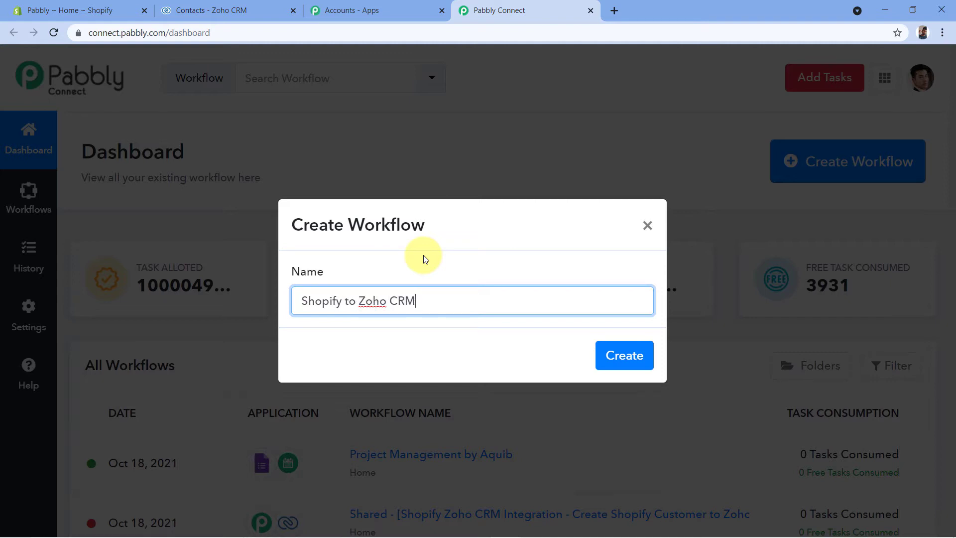
click(620, 358)
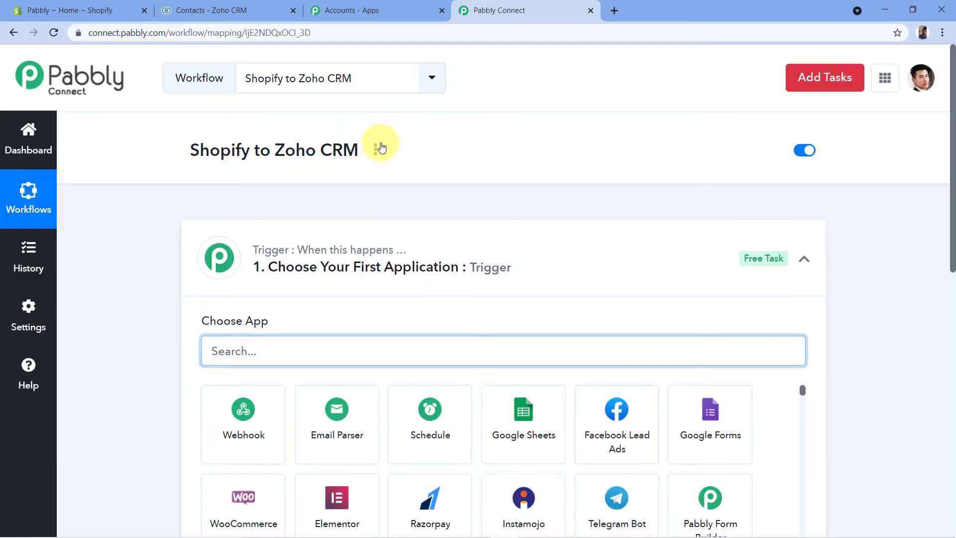
- Search the apps for Shopify and choose it as the workflow's trigger application
click(511, 228)
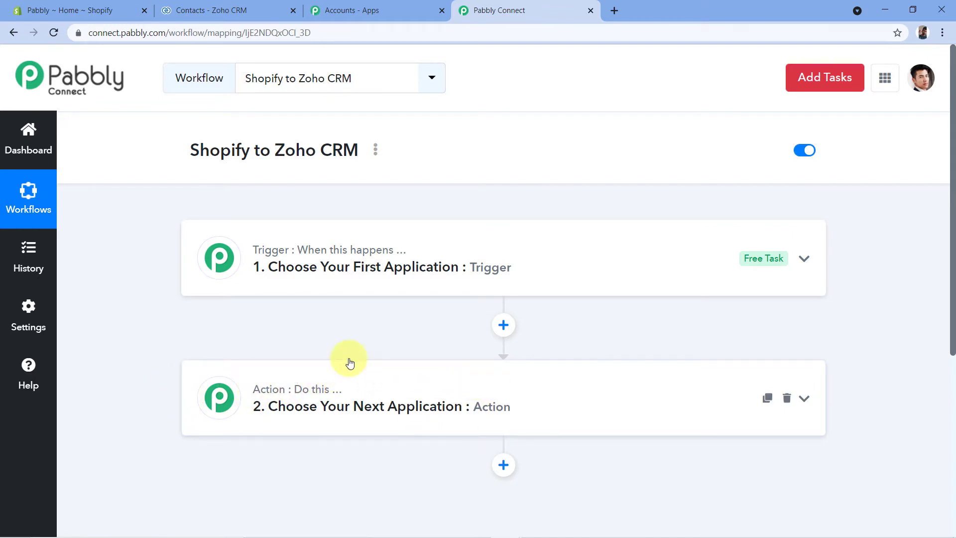
click(305, 267)
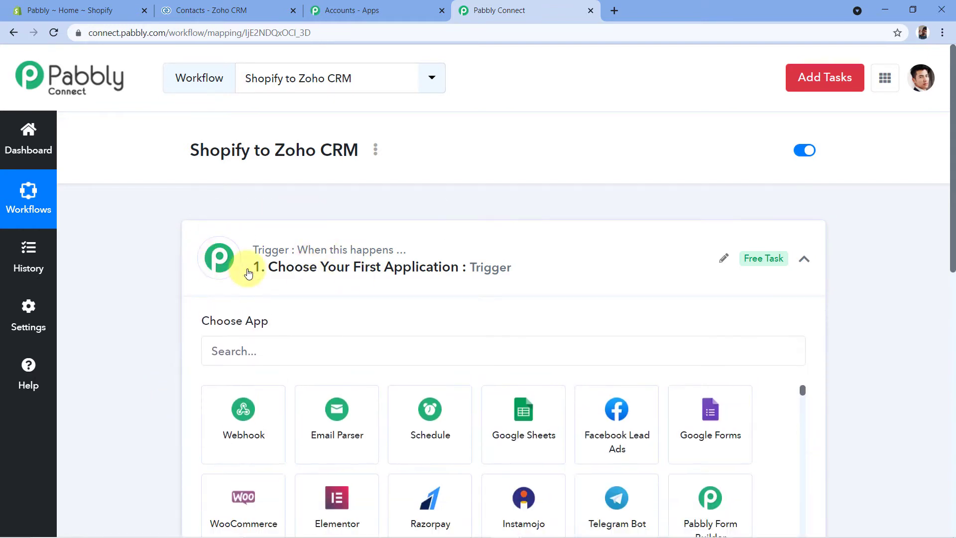
scroll(241, 270, down, 2)
click(235, 230)
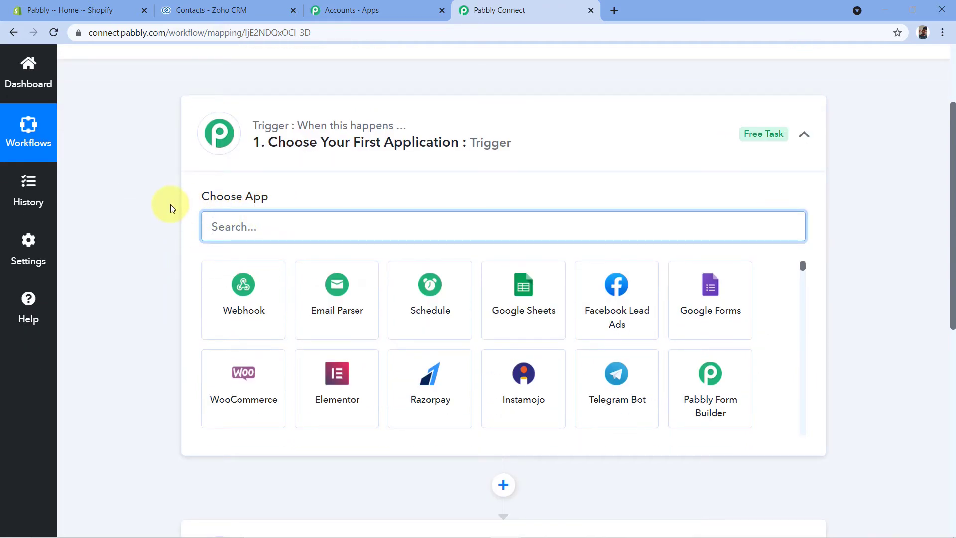
text(Sj)
key(BackSpace)
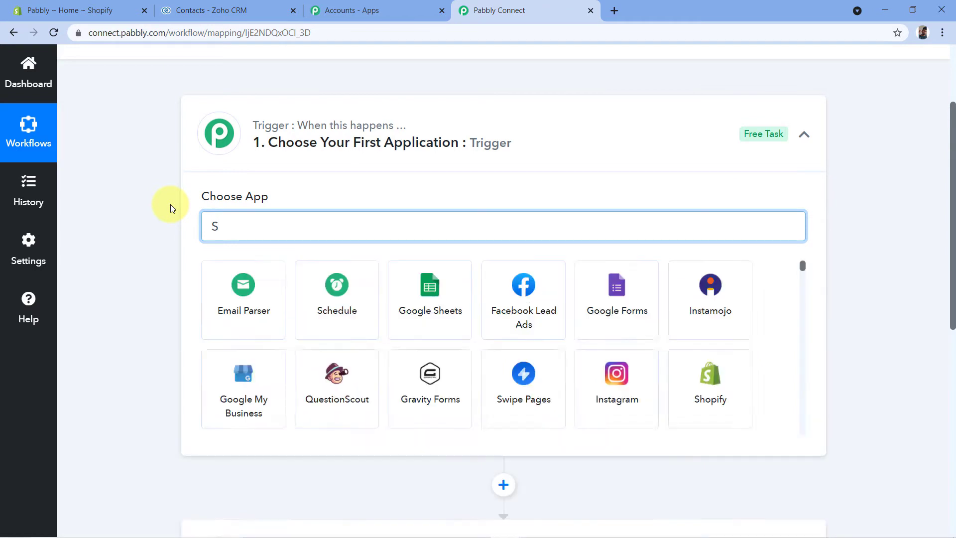
text(hopify)
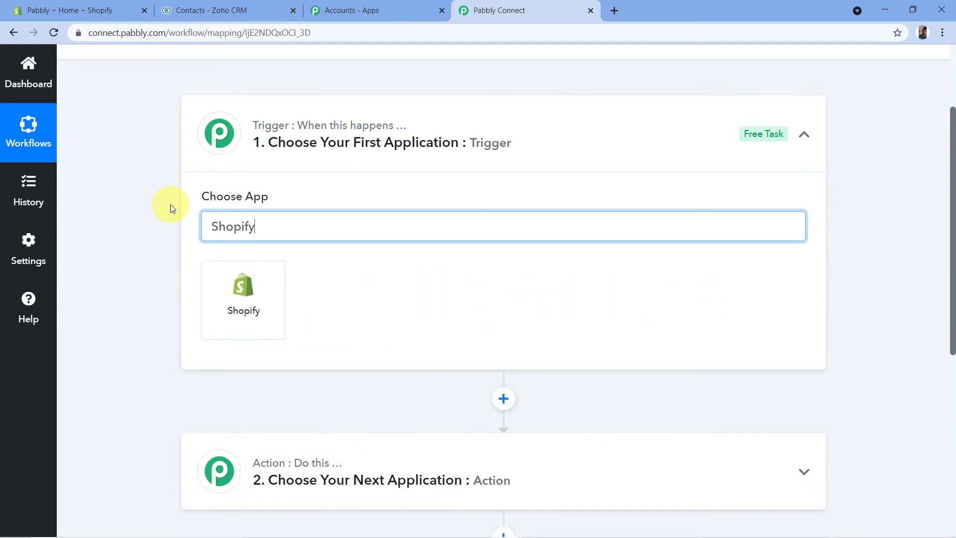
click(233, 298)
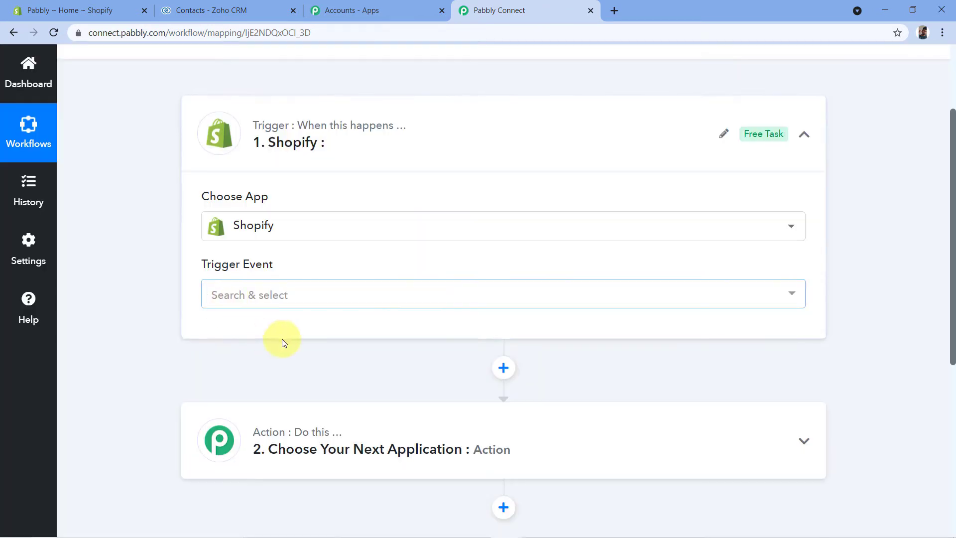
- Set the Shopify trigger event to New Customer and bring up its webhook URL and setup instructions
scroll(170, 266, down, 1)
click(271, 234)
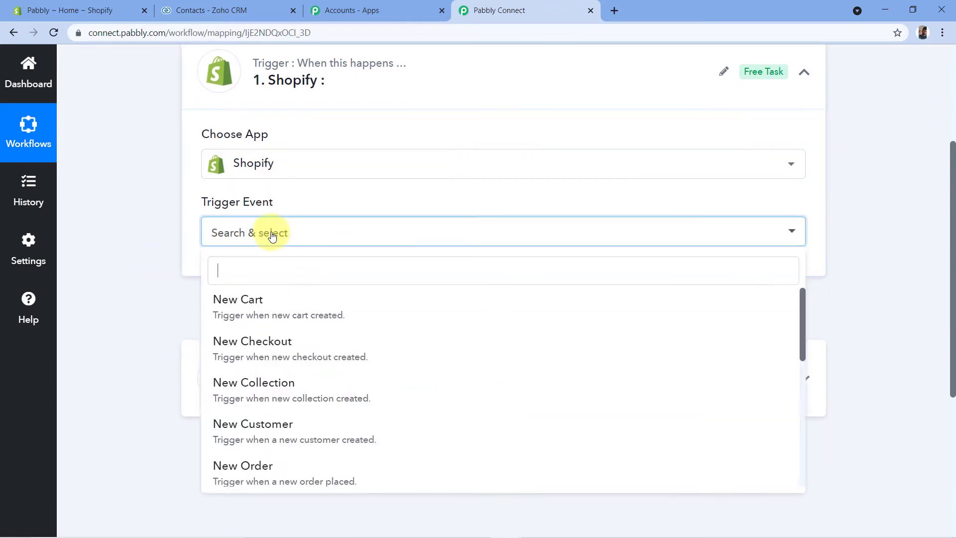
scroll(320, 296, down, 4)
scroll(336, 300, up, 2)
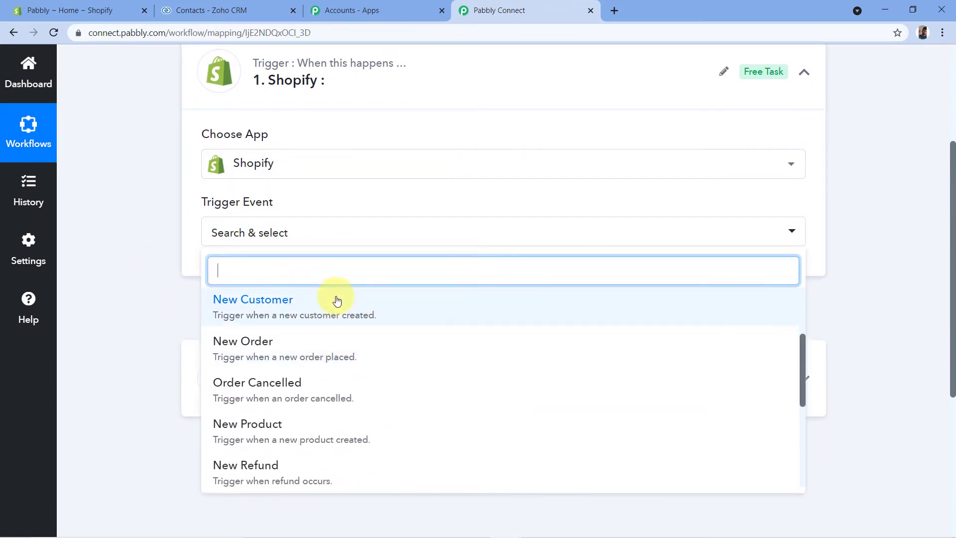
click(259, 310)
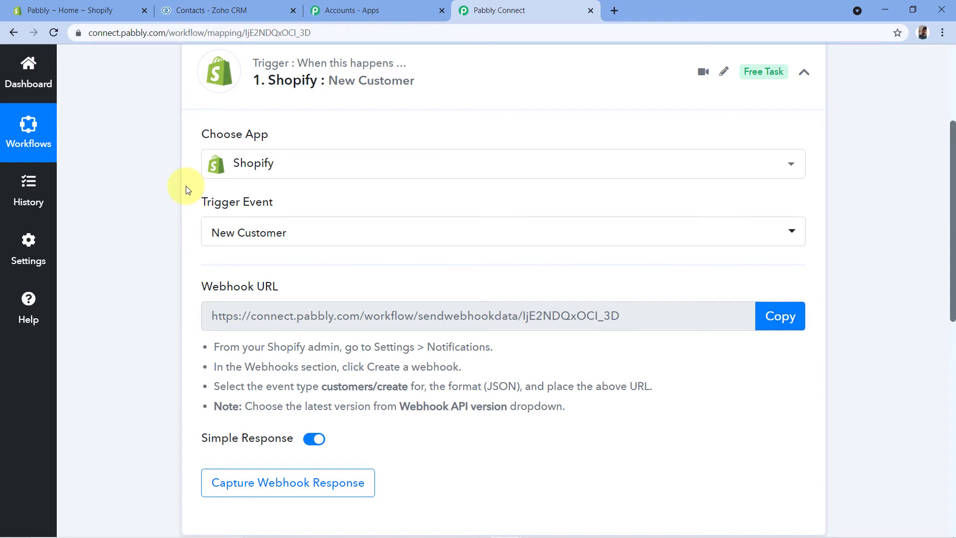
scroll(191, 188, down, 1)
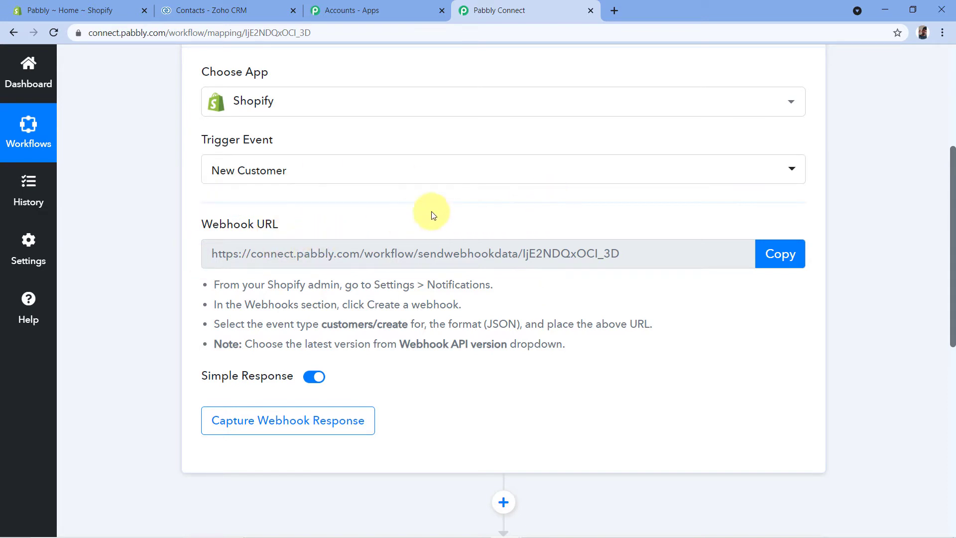
- Switch to the Shopify admin and open the store's notification settings
click(80, 10)
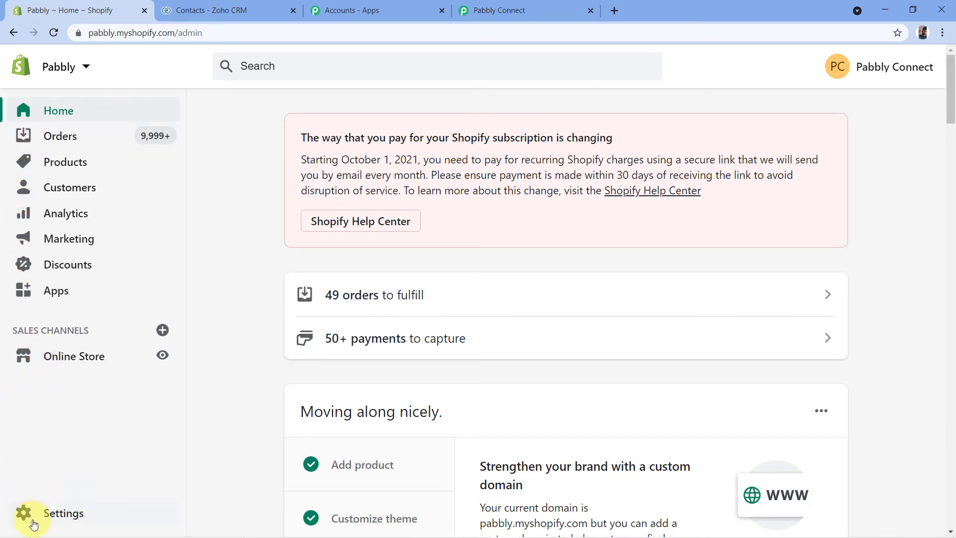
click(62, 516)
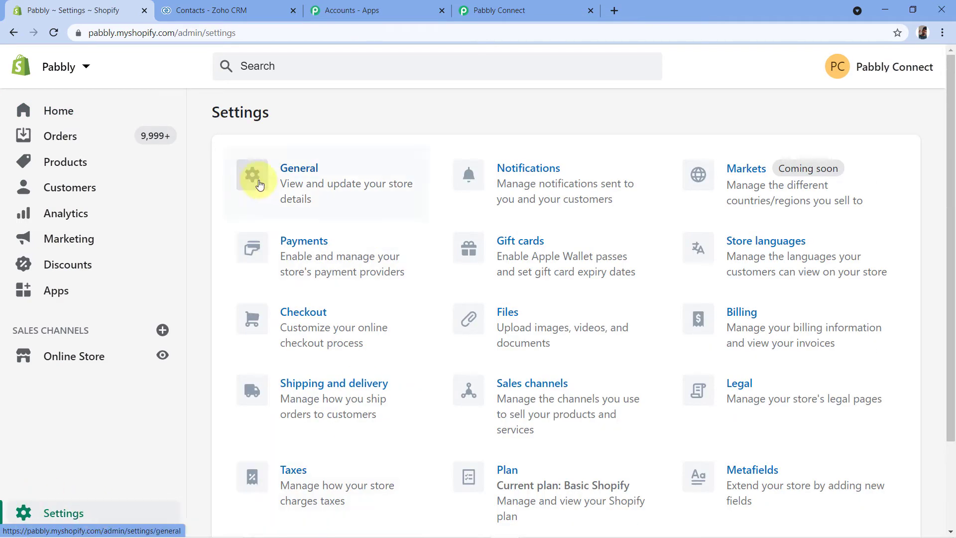
scroll(323, 117, down, 2)
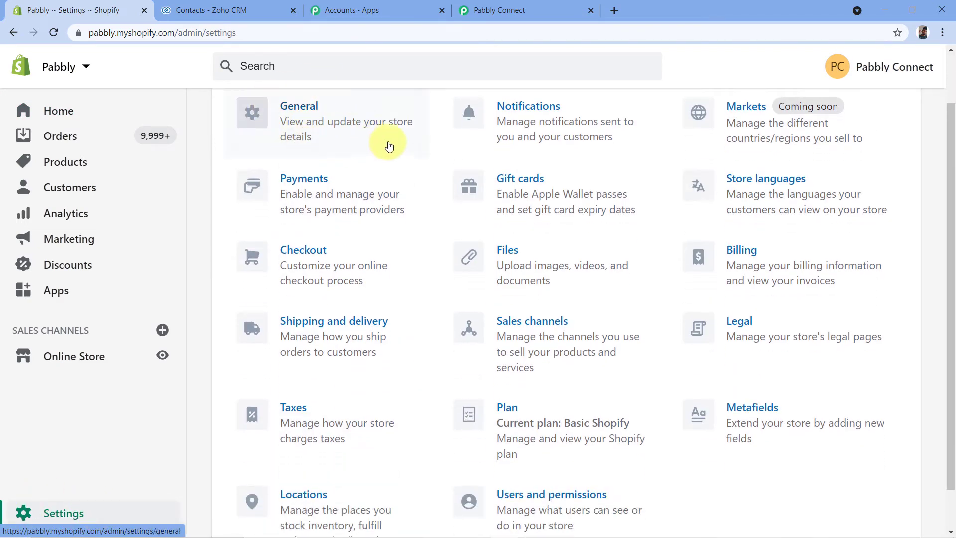
click(528, 121)
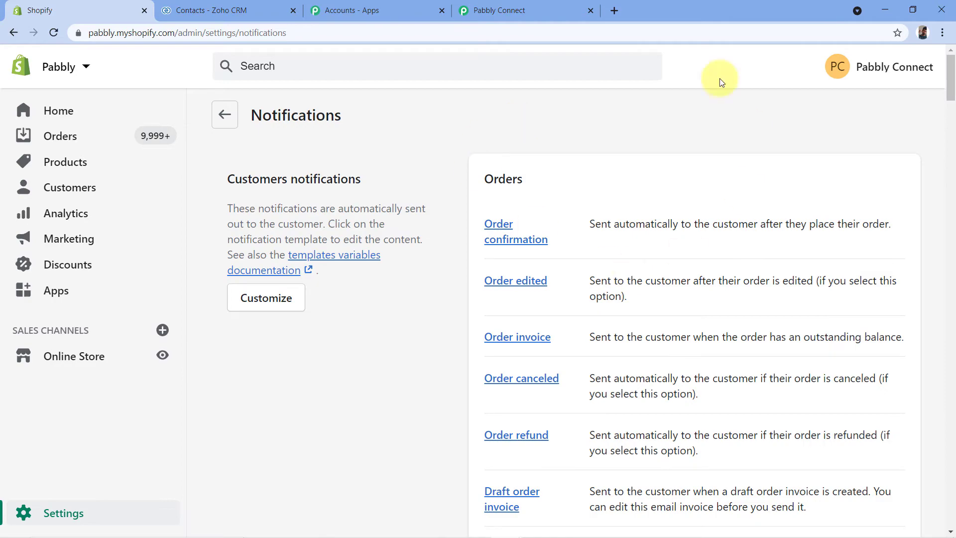
- Start a new webhook in the Webhooks section and set its event to Customer creation
scroll(414, 156, down, 19)
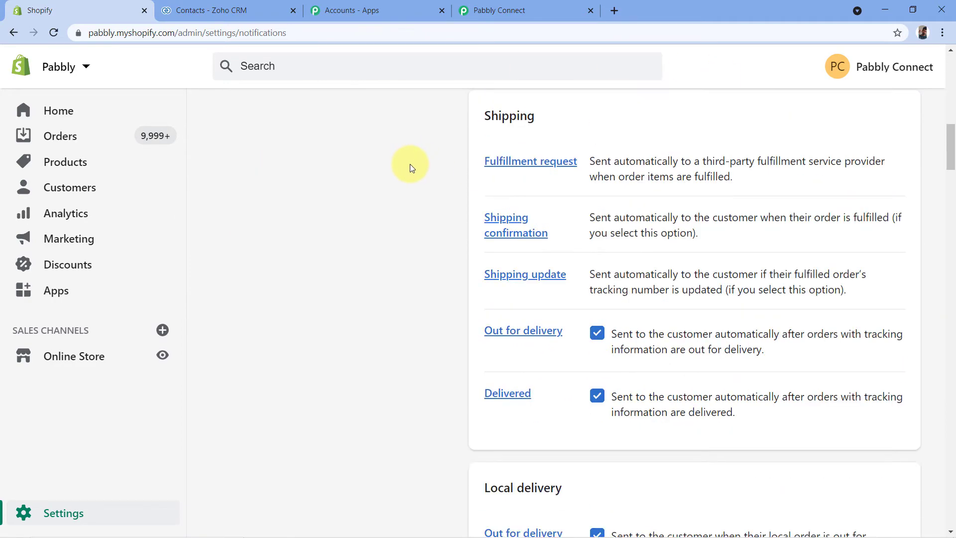
scroll(381, 186, down, 20)
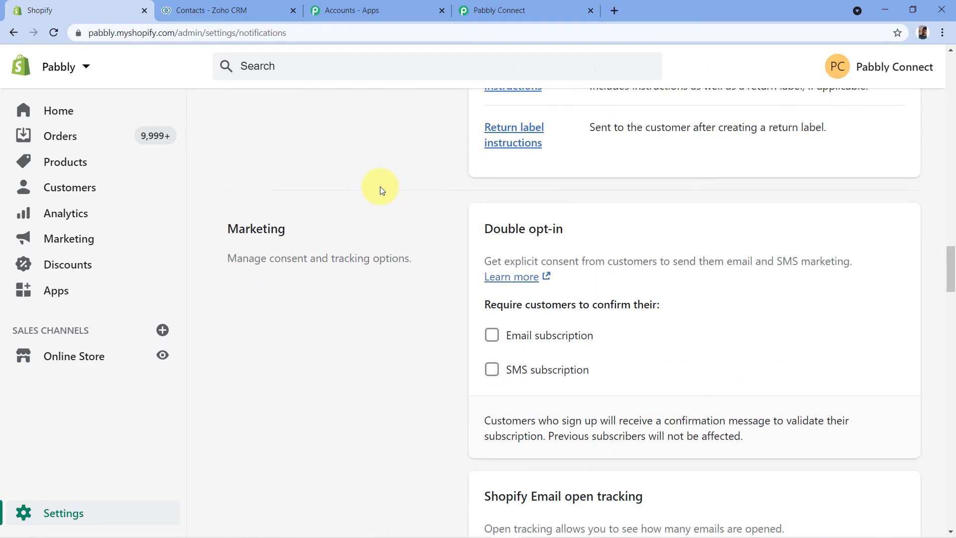
scroll(380, 186, down, 3)
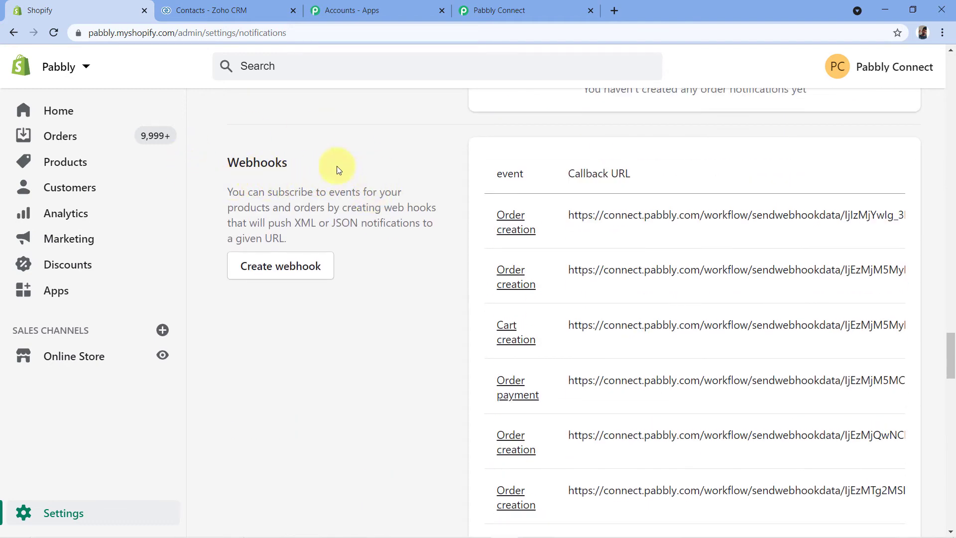
click(282, 275)
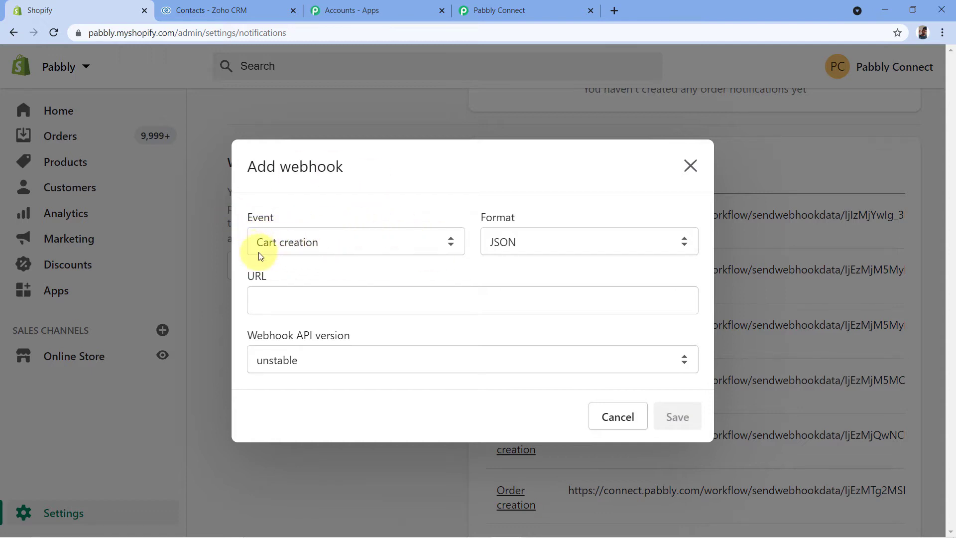
click(445, 241)
click(411, 238)
click(387, 244)
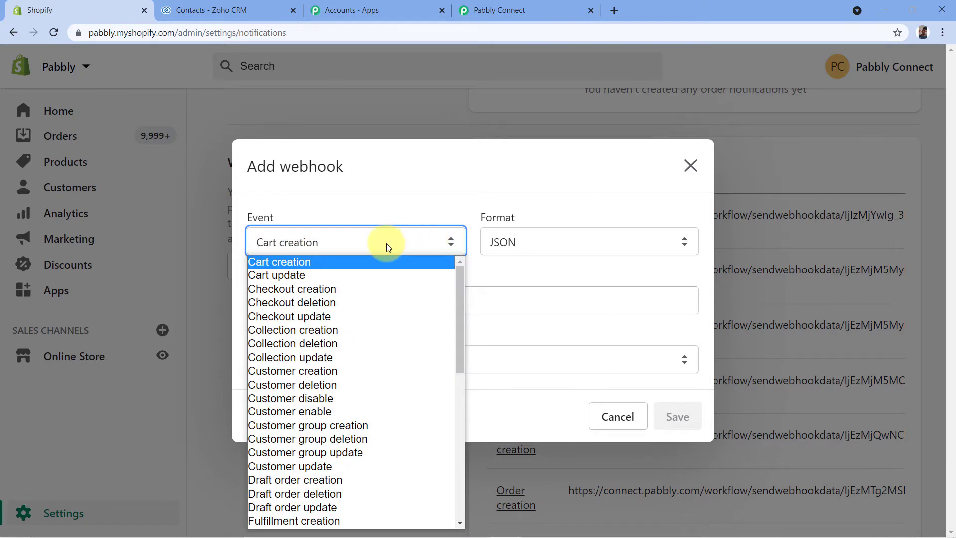
click(316, 372)
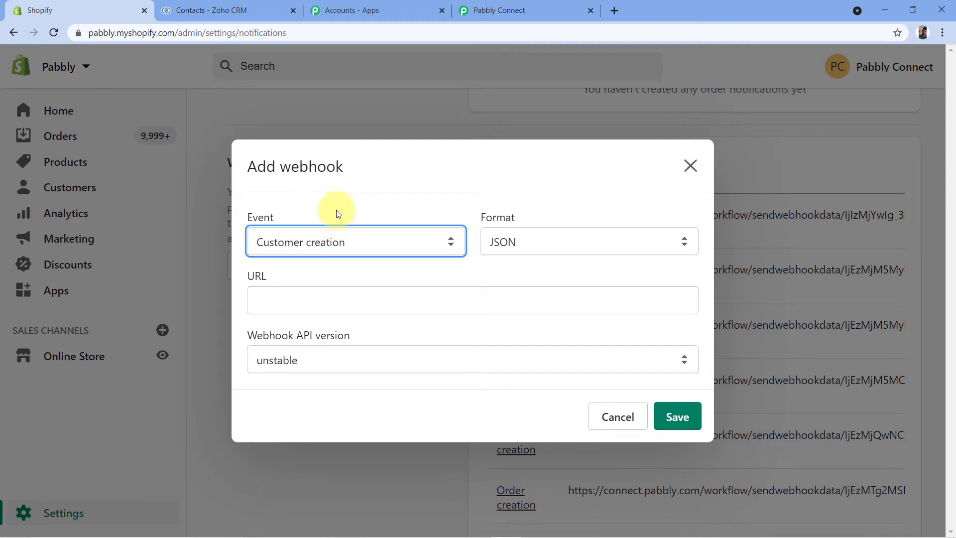
- Check the event type required by the Pabbly Connect instructions against the event and format chosen in Shopify's new webhook
click(523, 10)
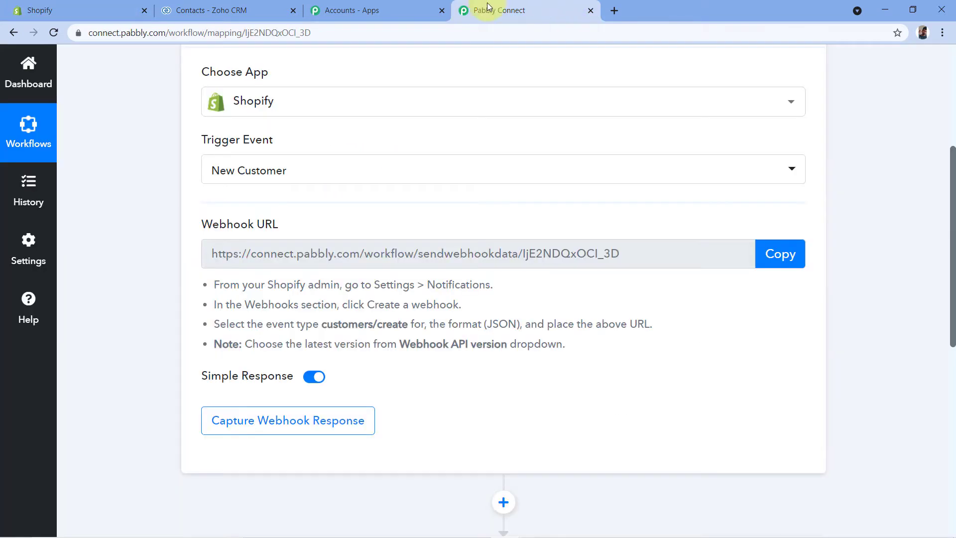
scroll(288, 234, down, 2)
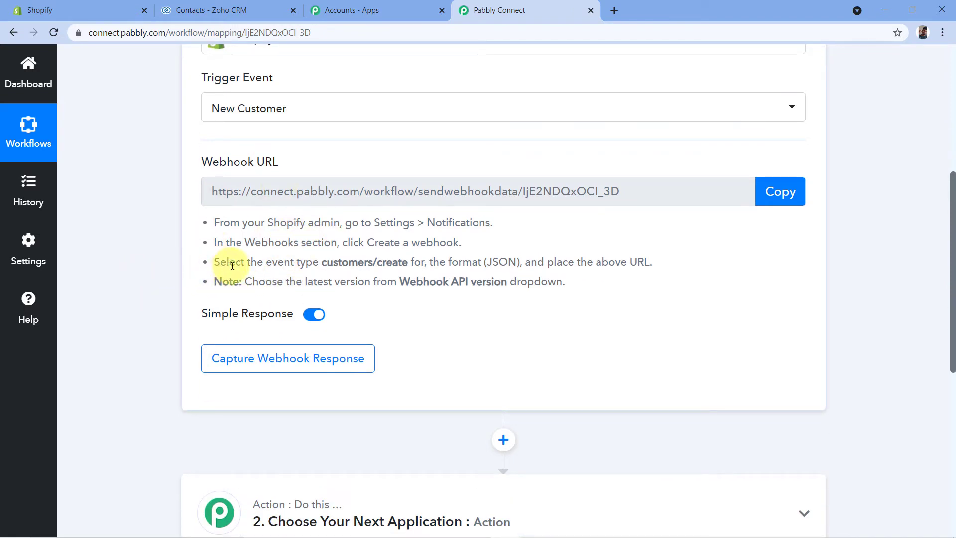
drag(321, 265, 407, 264)
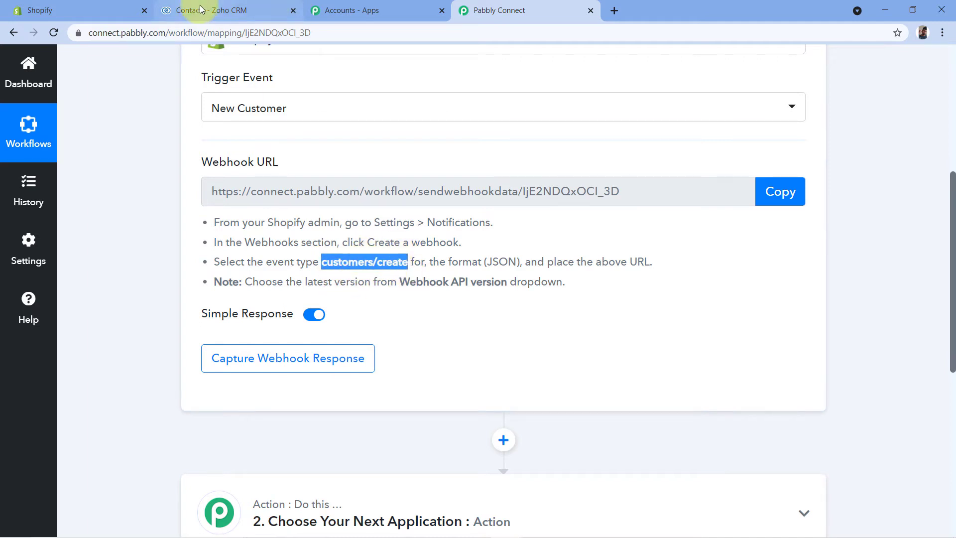
click(118, 8)
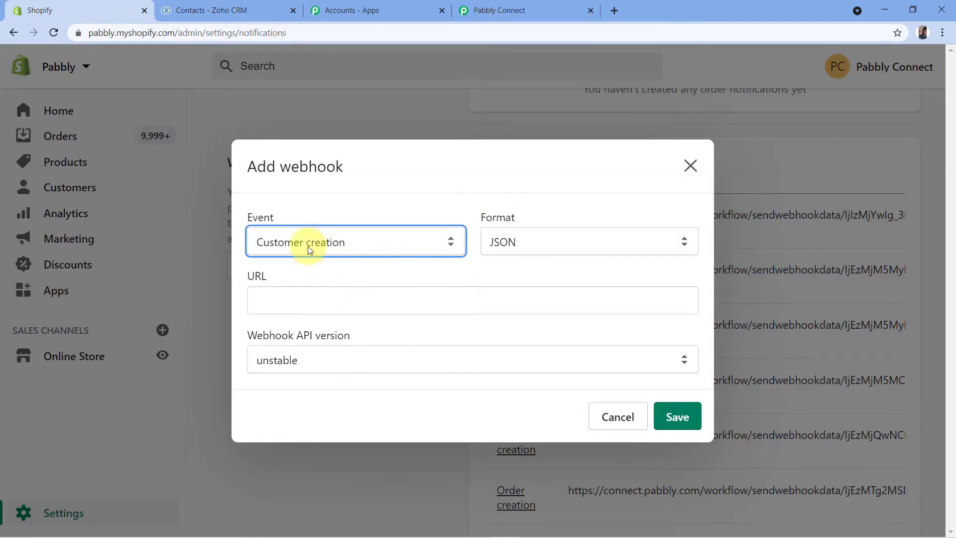
click(529, 203)
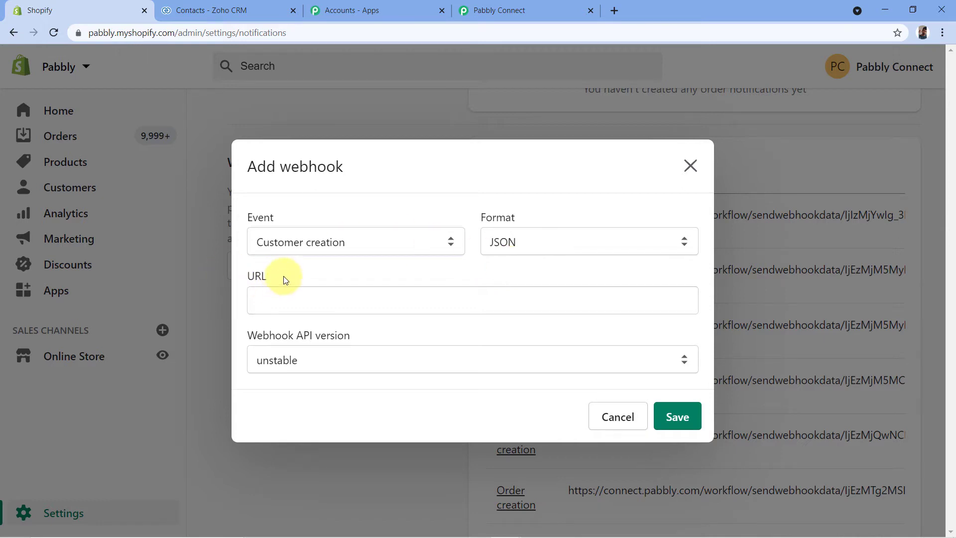
- Copy the trigger's webhook URL from Pabbly Connect and paste it as the URL of the new Shopify webhook
click(529, 7)
click(436, 160)
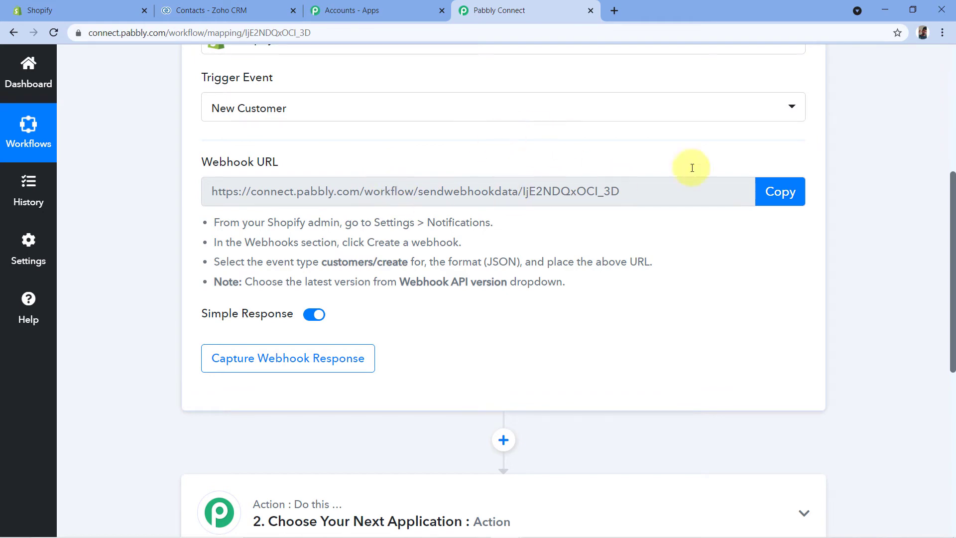
click(785, 193)
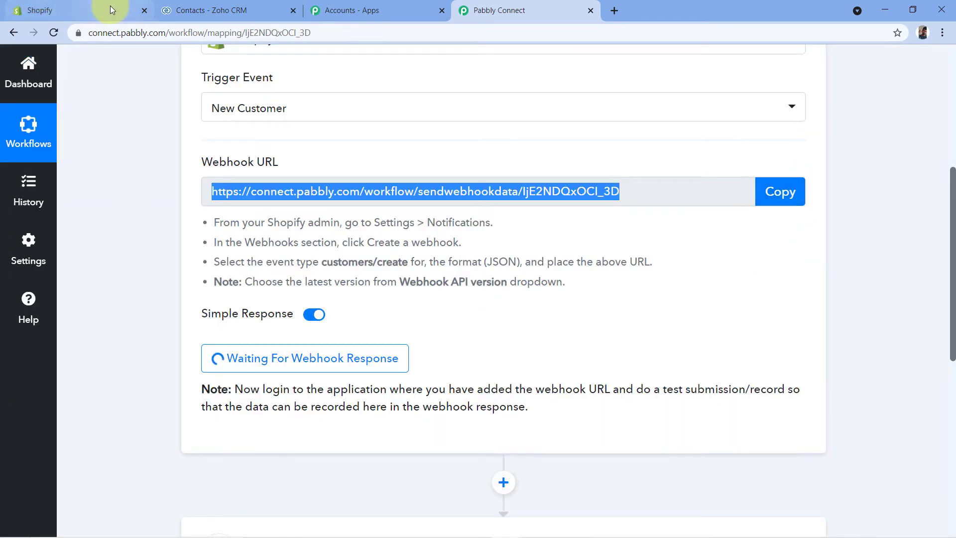
click(60, 10)
click(266, 305)
right_click(266, 297)
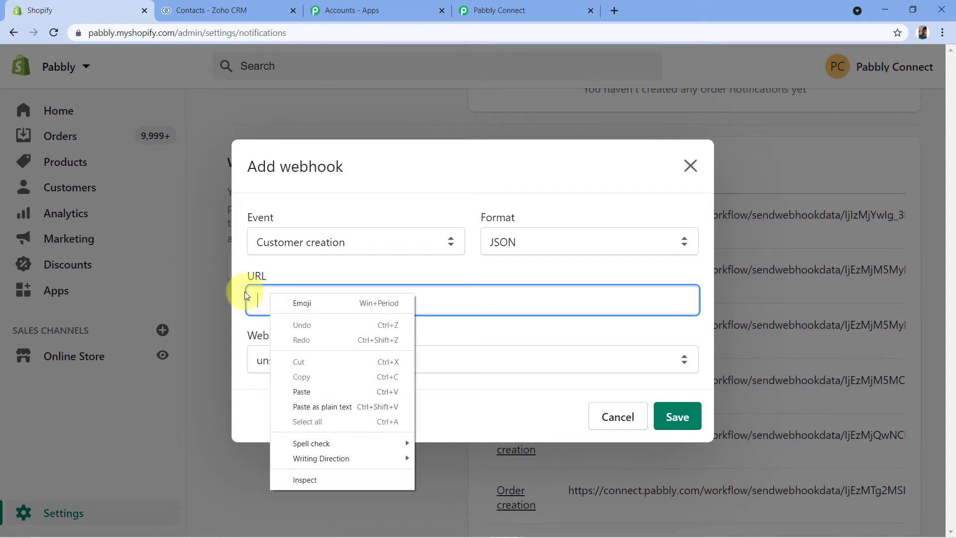
click(313, 392)
click(362, 267)
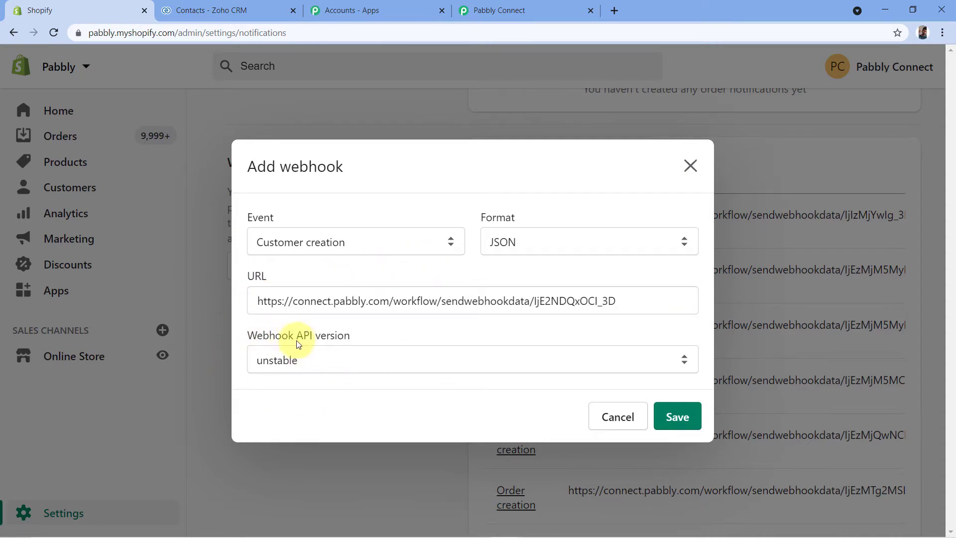
- Save the Shopify webhook with API version 2021-10 (Latest) and check the trigger's webhook capture status in Pabbly Connect
click(330, 362)
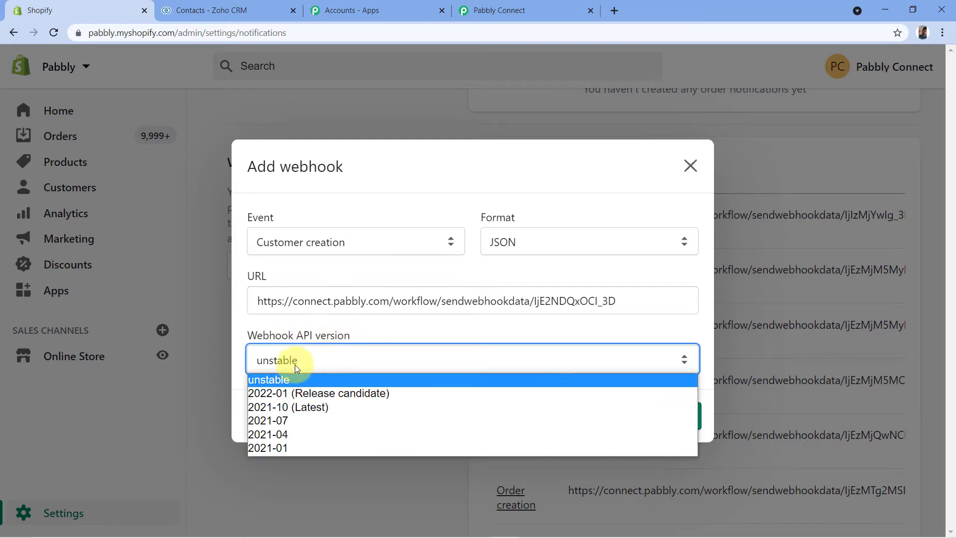
click(294, 405)
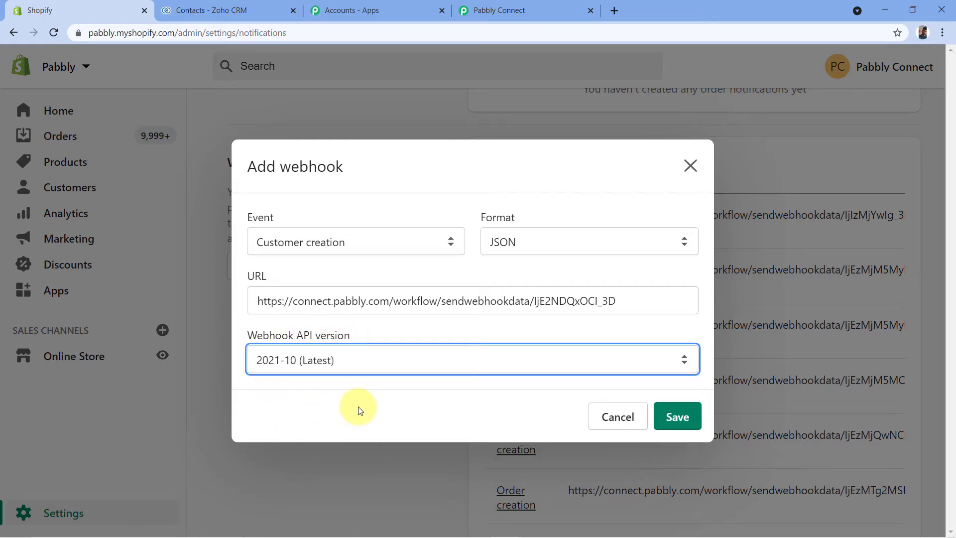
click(677, 417)
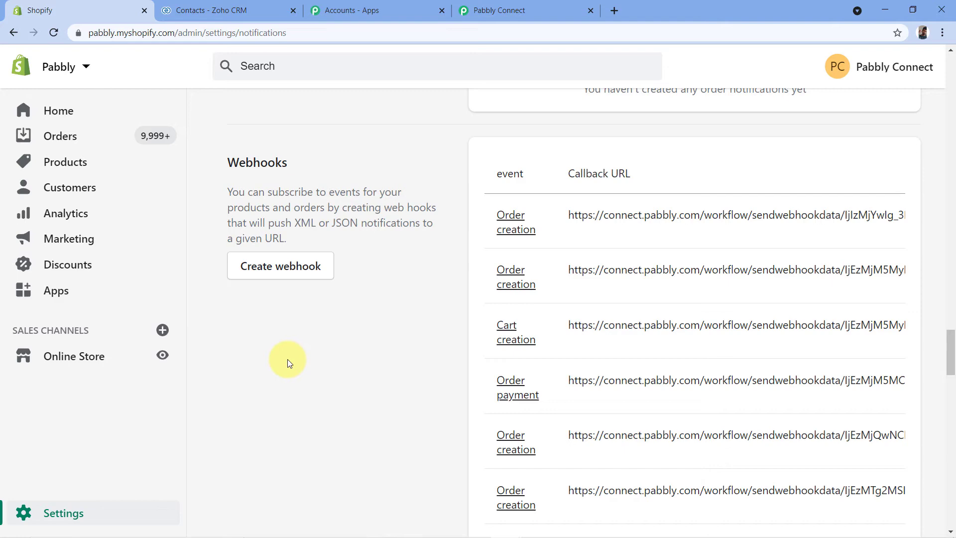
click(517, 10)
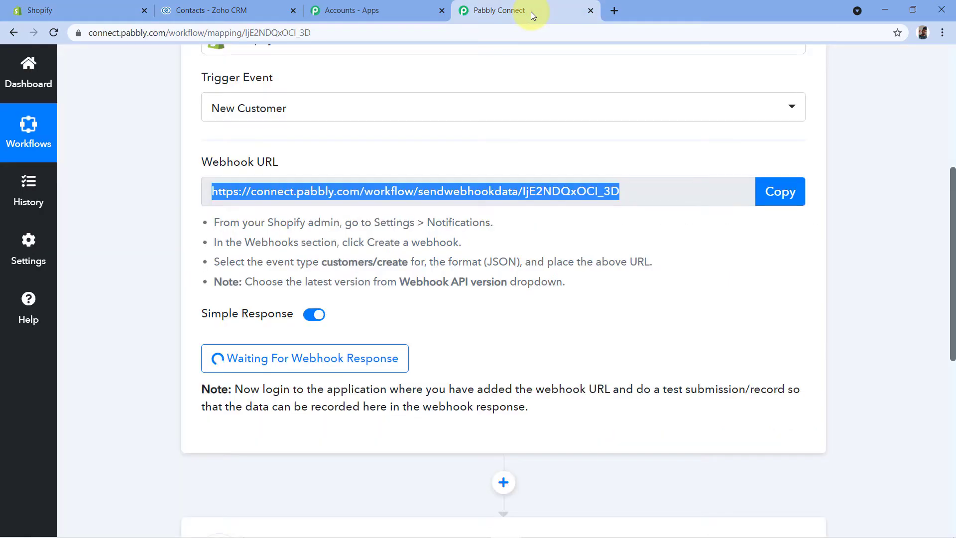
click(450, 309)
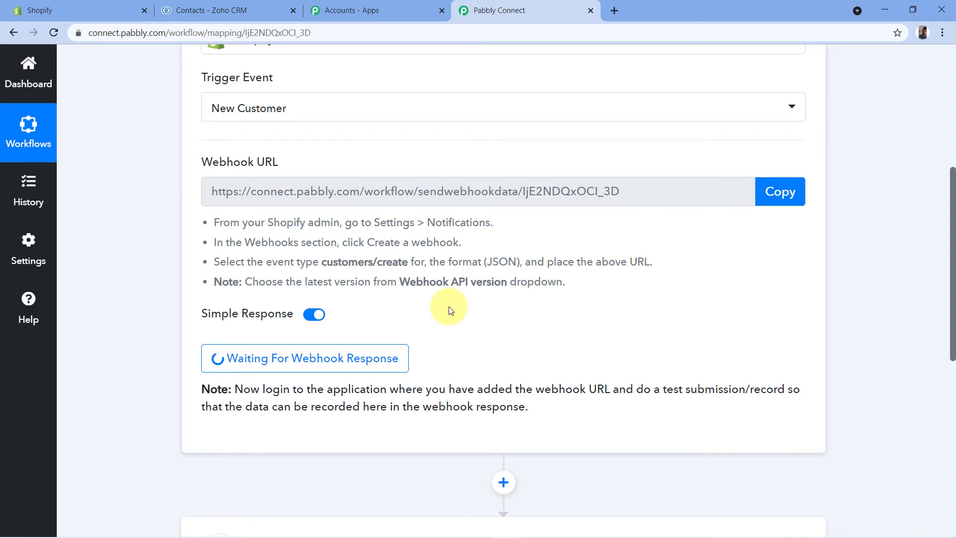
scroll(448, 305, down, 1)
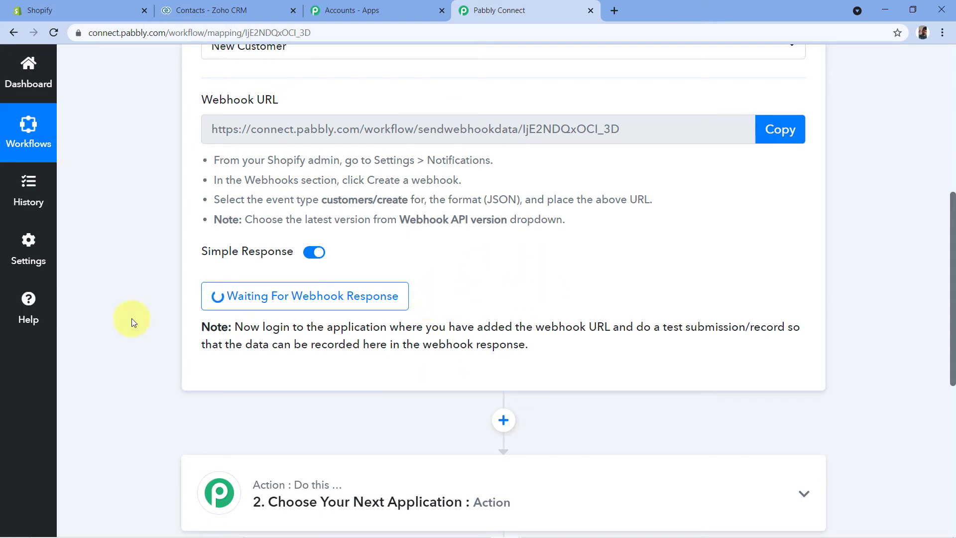
- From the Shopify admin, open the online store in a new browser tab and go to its Create Account page
click(84, 7)
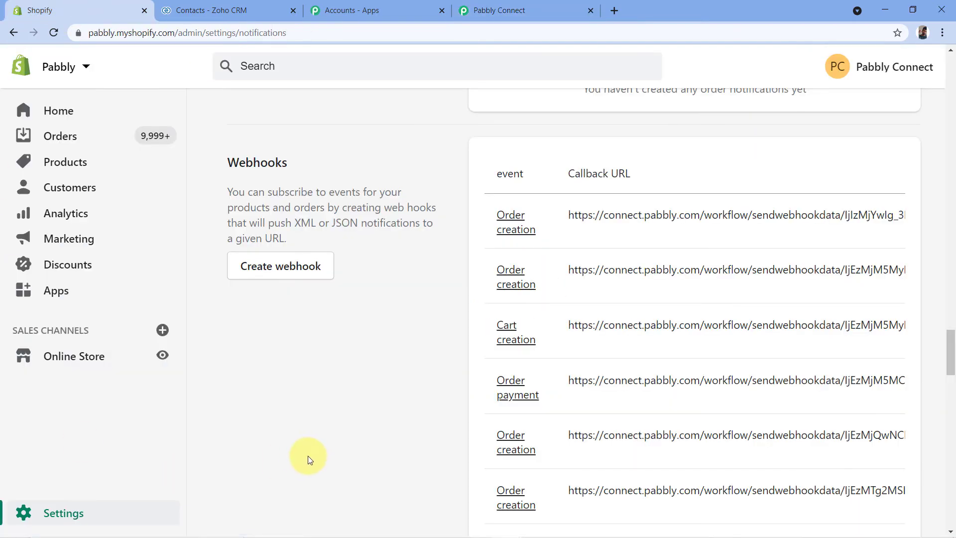
right_click(162, 355)
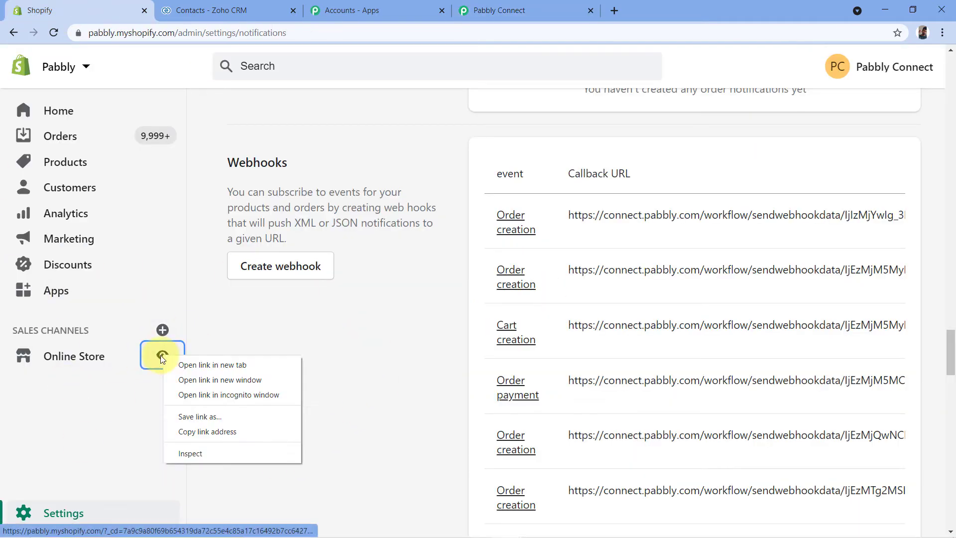
click(212, 368)
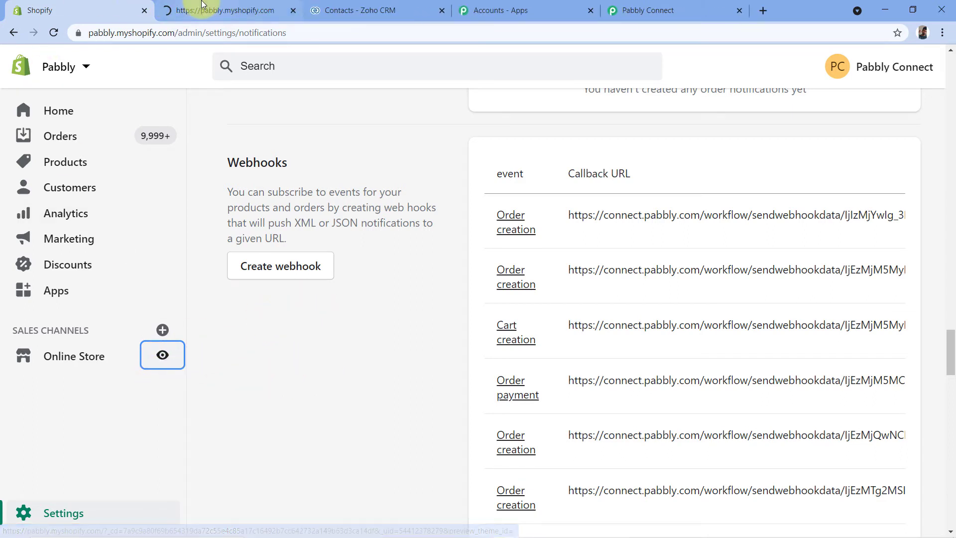
click(240, 9)
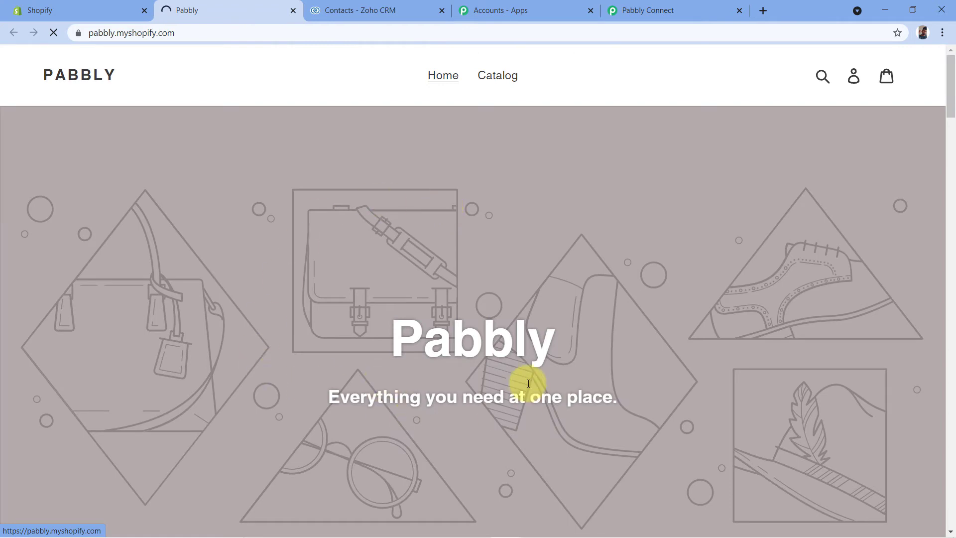
click(853, 82)
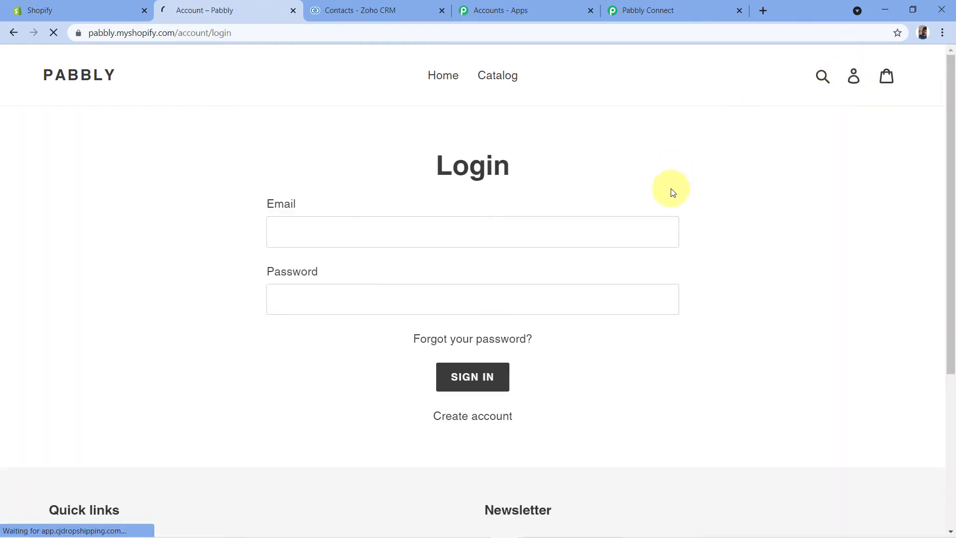
click(475, 418)
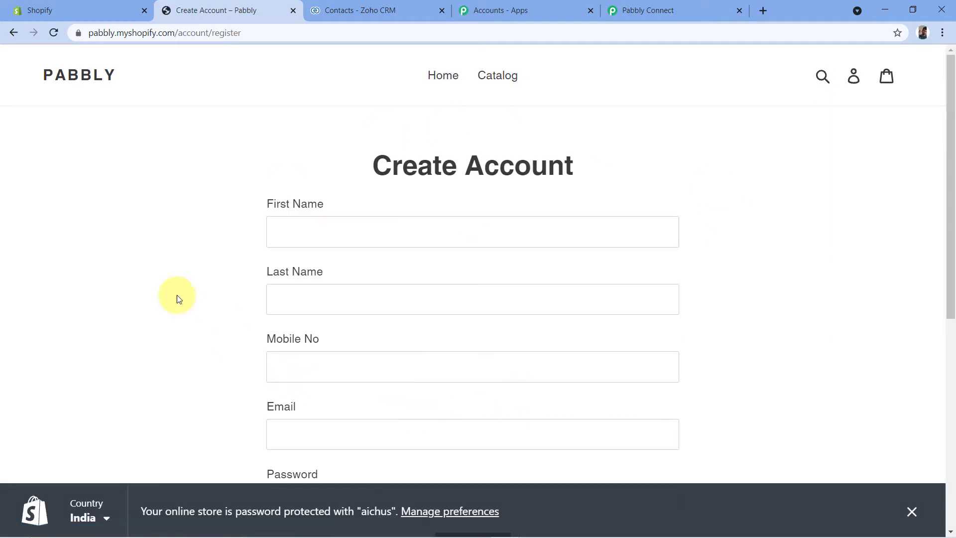
- Register a test customer by entering a first name, last name, mobile number, e-mail and account password, and submit the form
scroll(167, 257, down, 1)
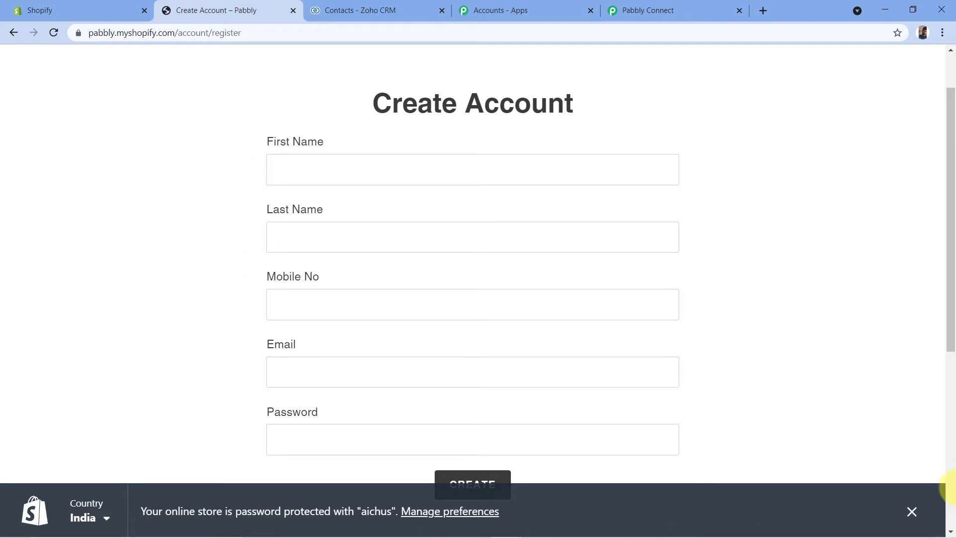
click(911, 511)
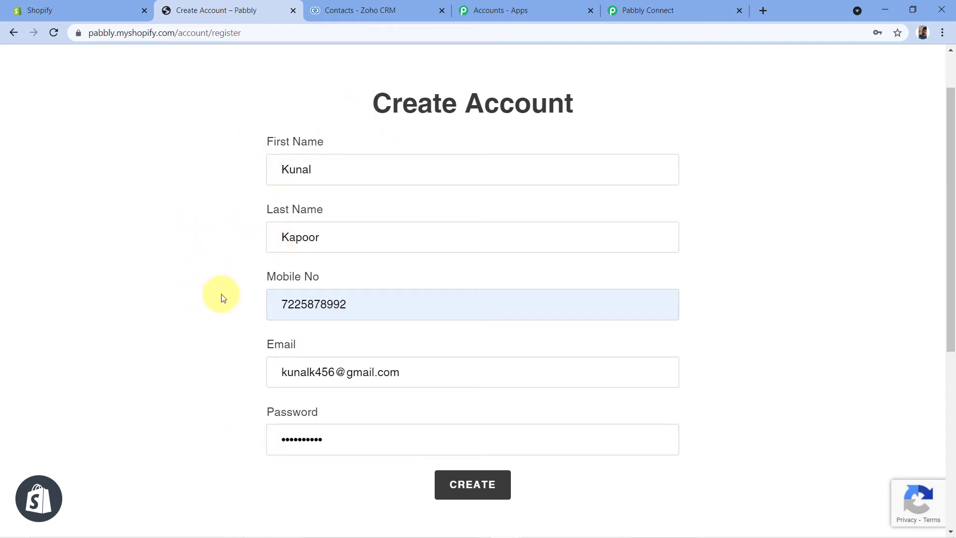
click(454, 487)
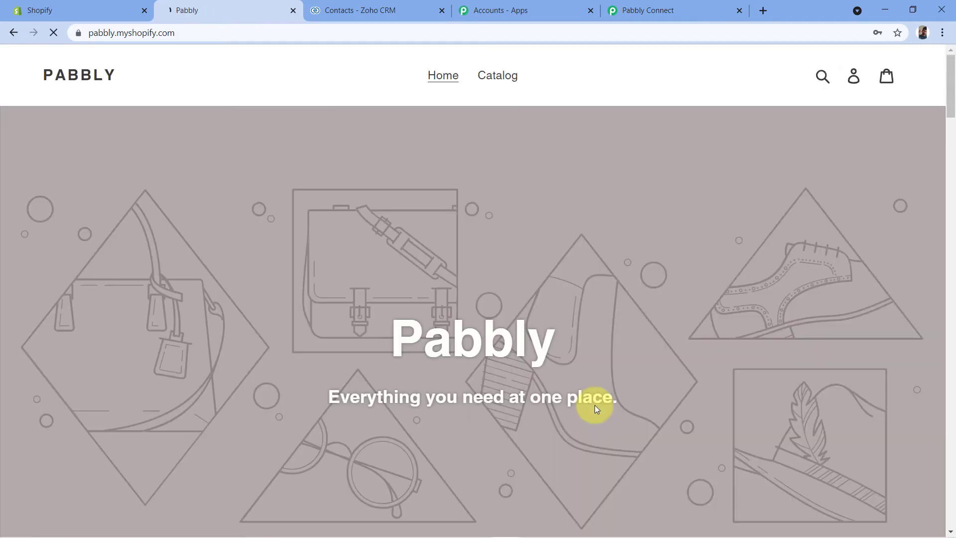
click(882, 239)
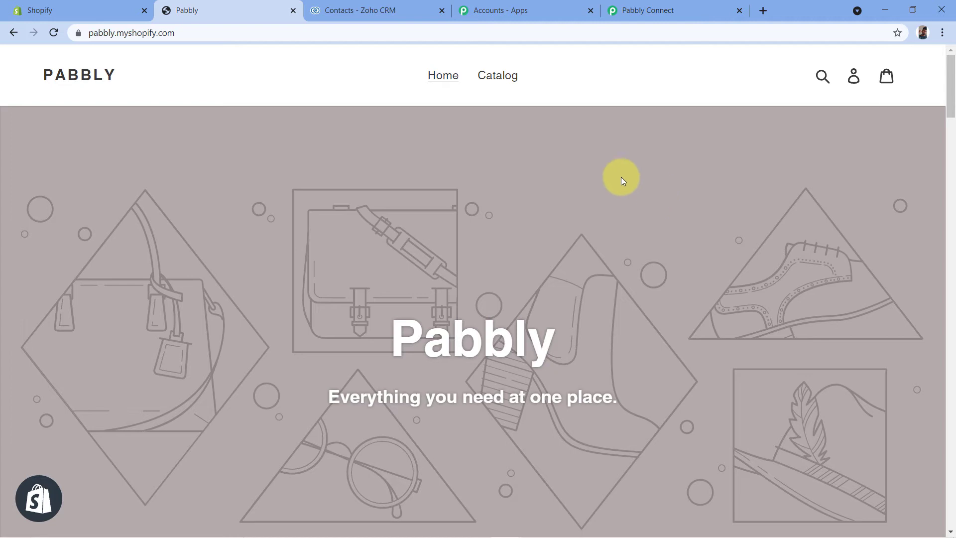
- Switch to Pabbly Connect and review the fields of the webhook response received for the test customer
click(684, 9)
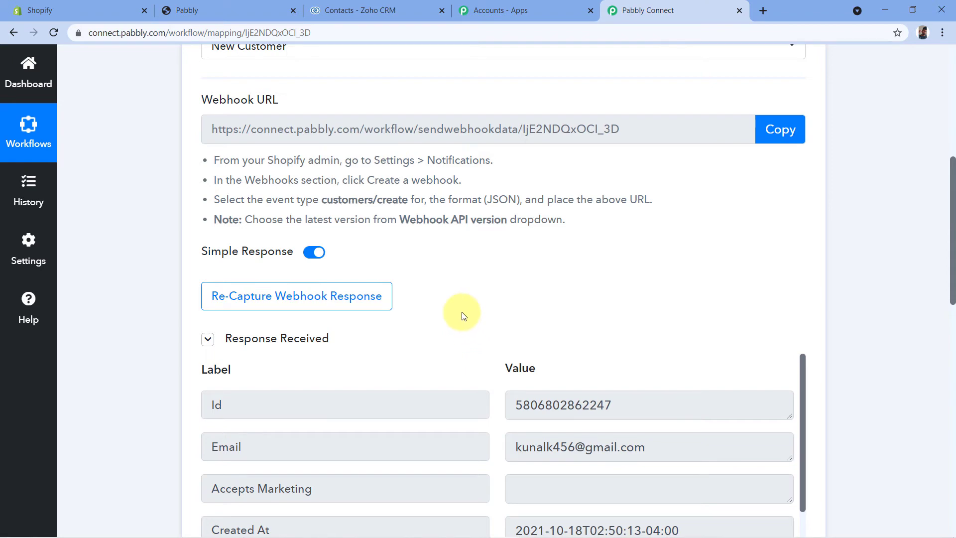
scroll(461, 316, down, 2)
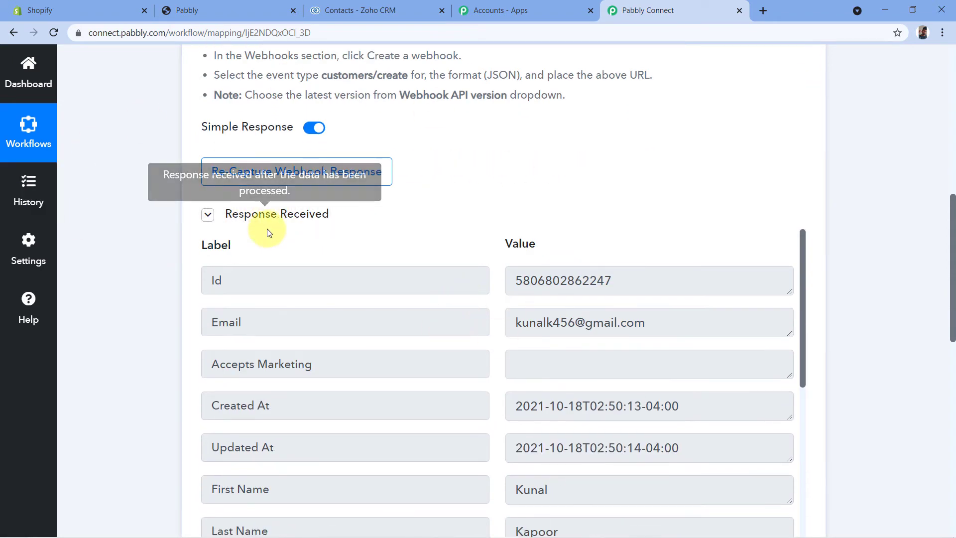
scroll(480, 185, down, 1)
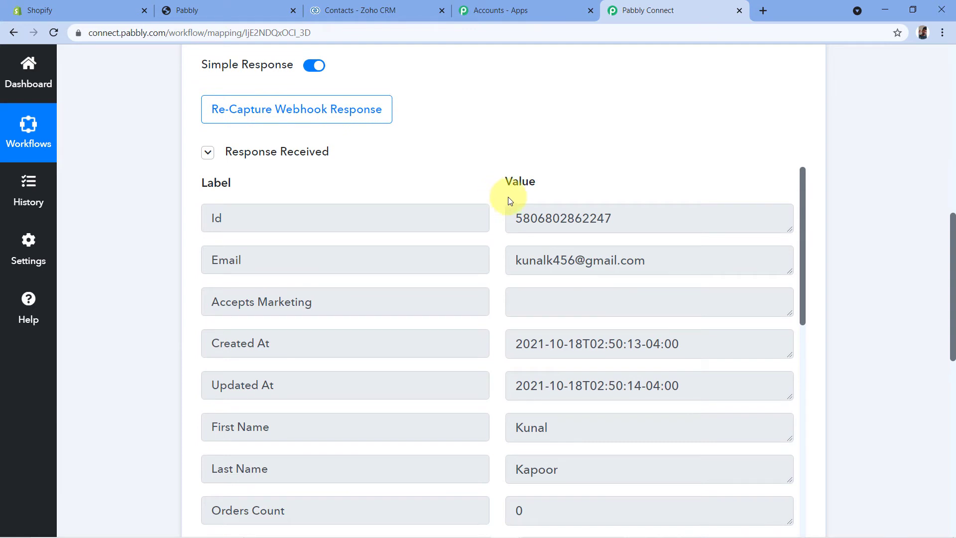
scroll(503, 214, down, 1)
scroll(504, 215, down, 4)
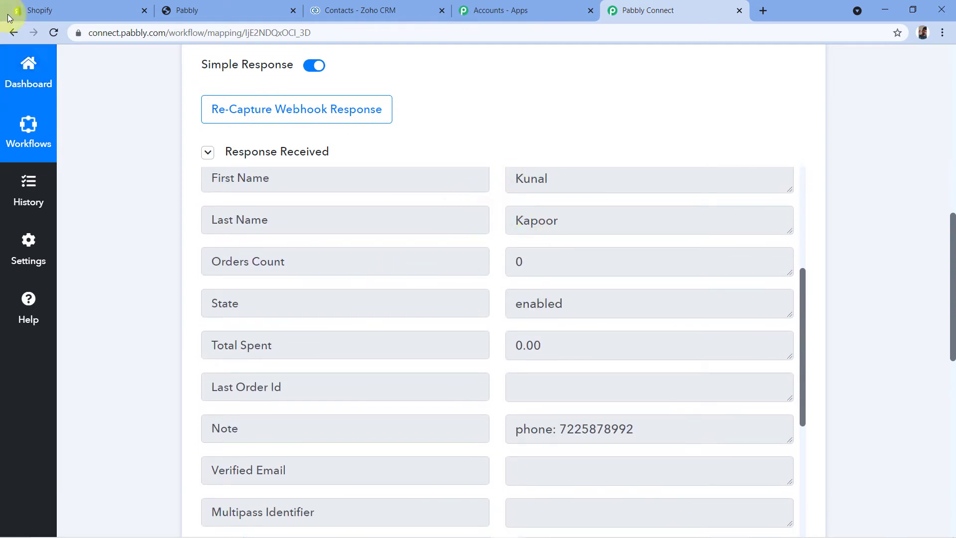
click(223, 8)
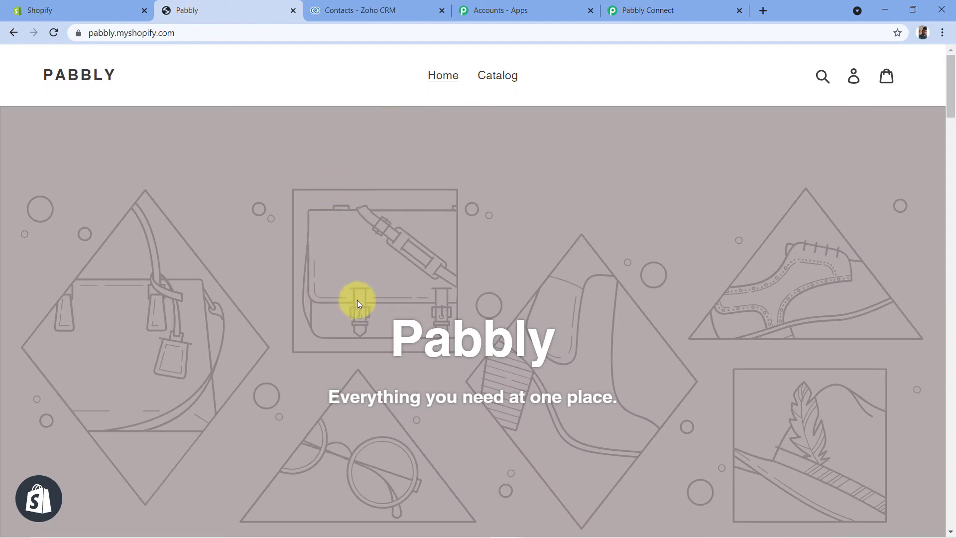
click(657, 9)
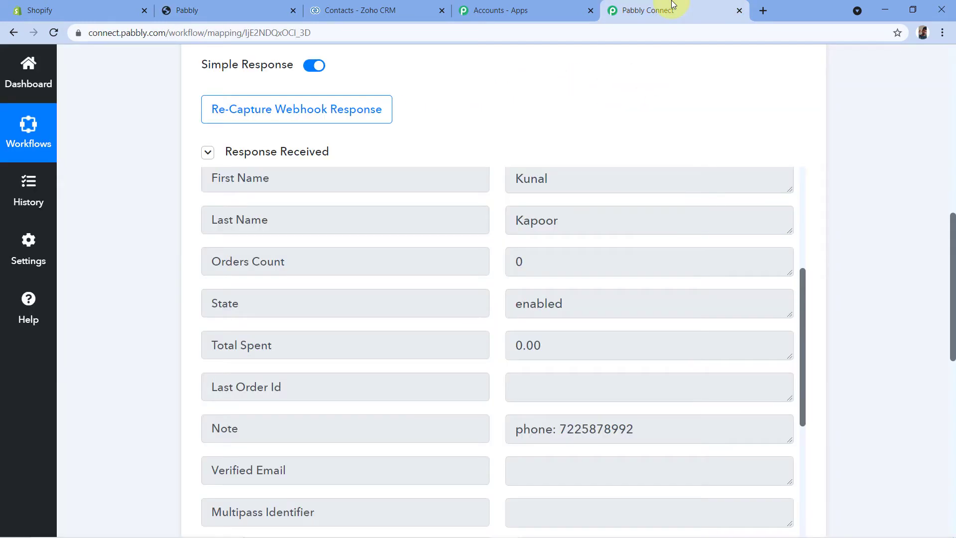
- Check the first name, last name, e-mail and Note phone values in the captured response against the customer's registration details
scroll(497, 248, up, 1)
double_click(572, 239)
double_click(523, 281)
scroll(486, 269, up, 4)
double_click(683, 252)
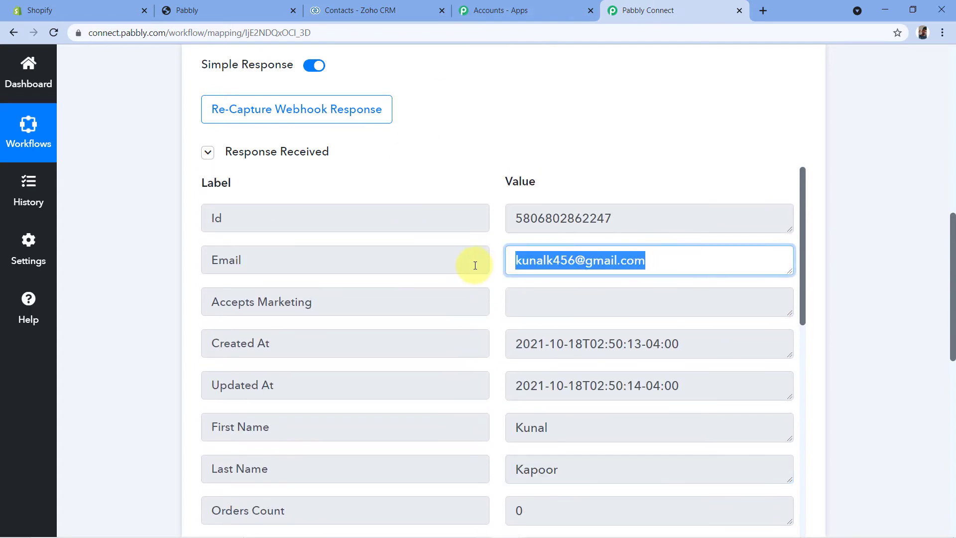
click(477, 184)
scroll(475, 221, down, 3)
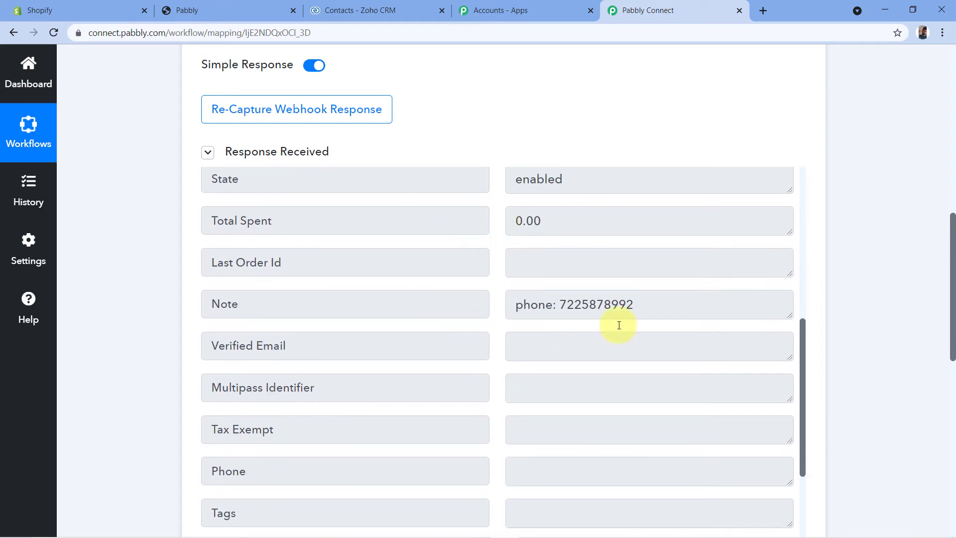
drag(560, 304, 663, 298)
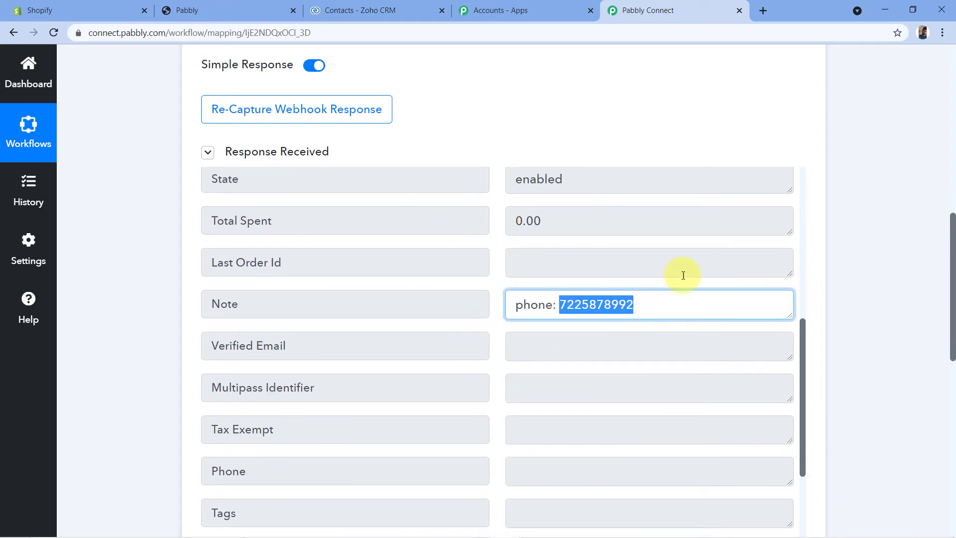
click(475, 133)
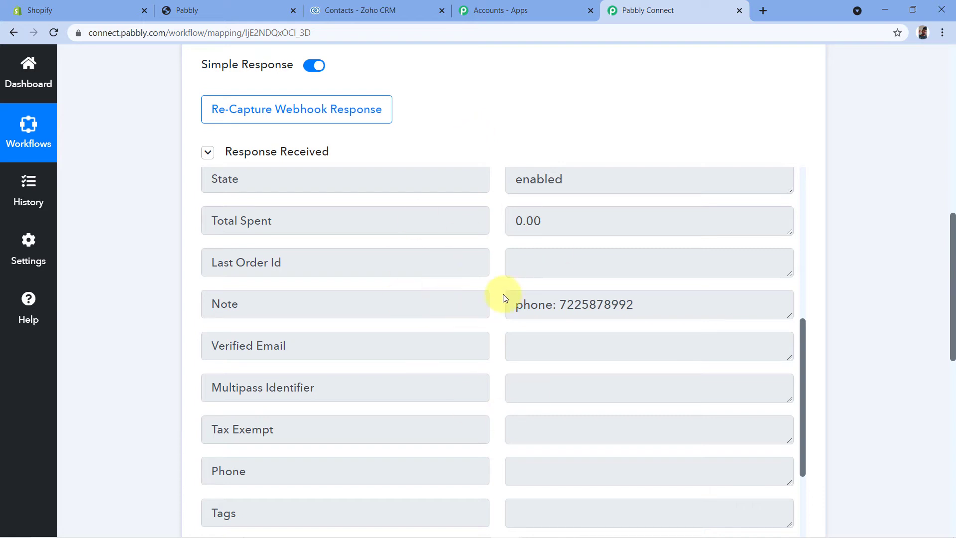
scroll(498, 298, up, 7)
scroll(494, 298, up, 4)
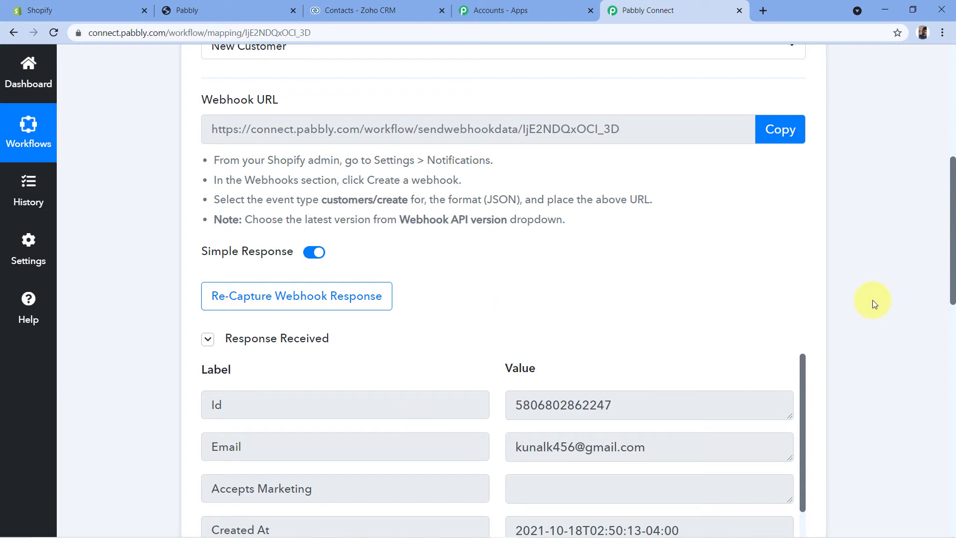
- Choose Zoho CRM as the application for the workflow's second step
scroll(873, 300, down, 10)
scroll(871, 301, down, 5)
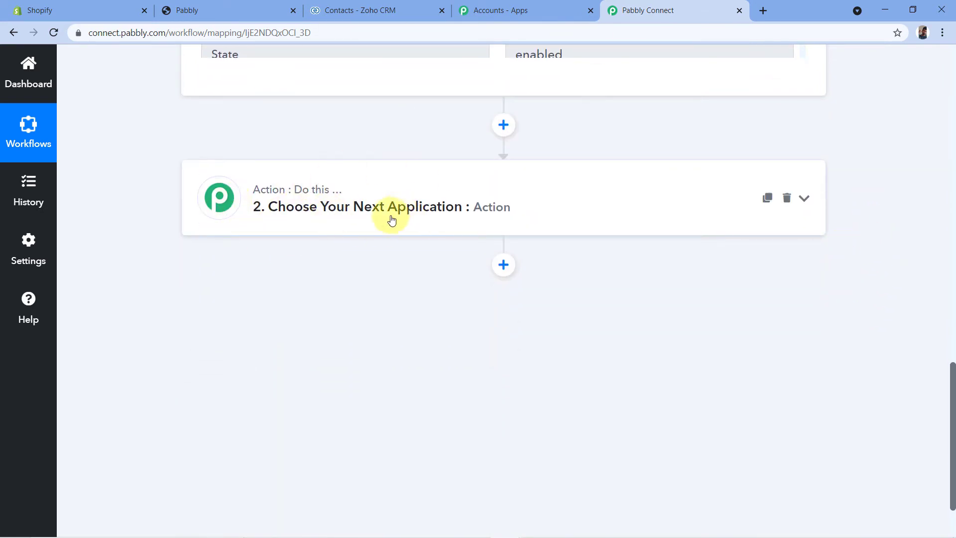
click(343, 206)
click(224, 288)
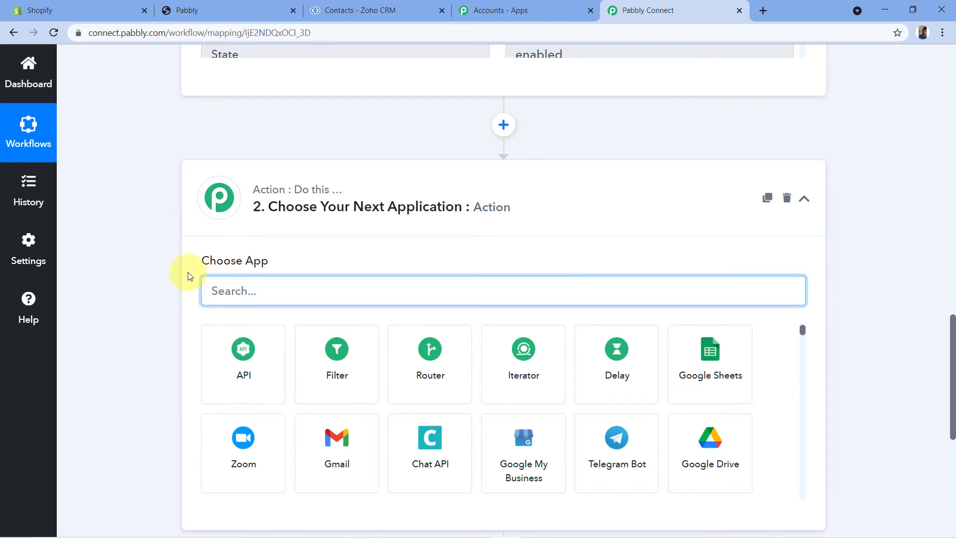
text(Zoho )
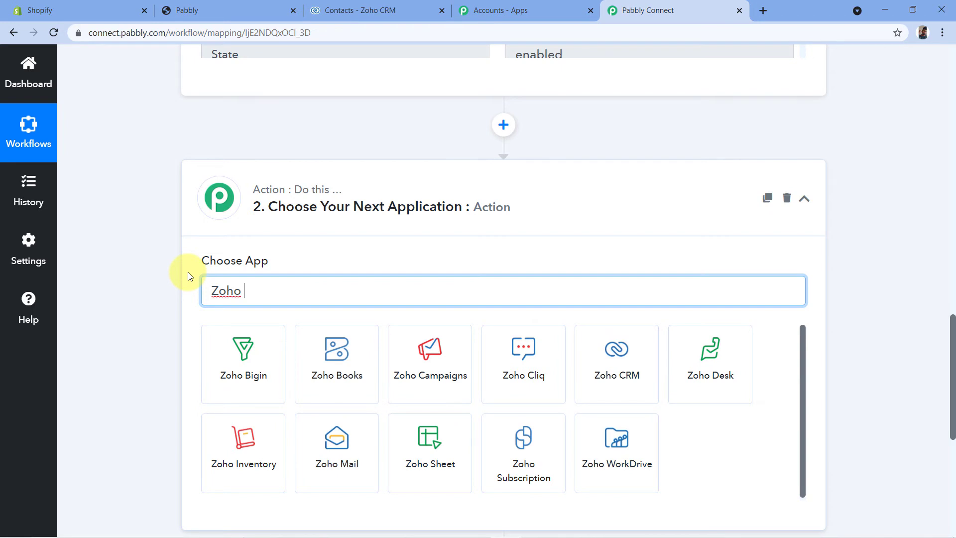
text(CR)
scroll(188, 276, up, 1)
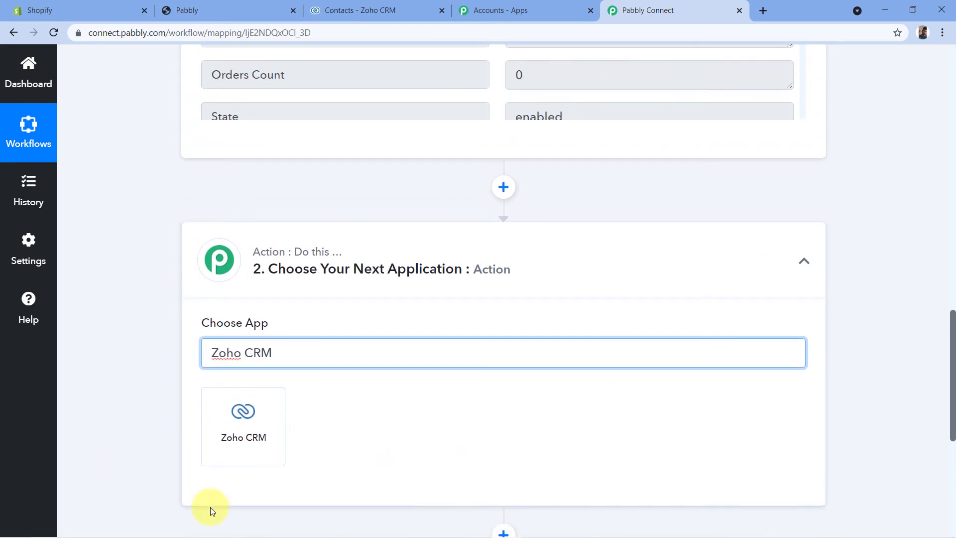
click(235, 438)
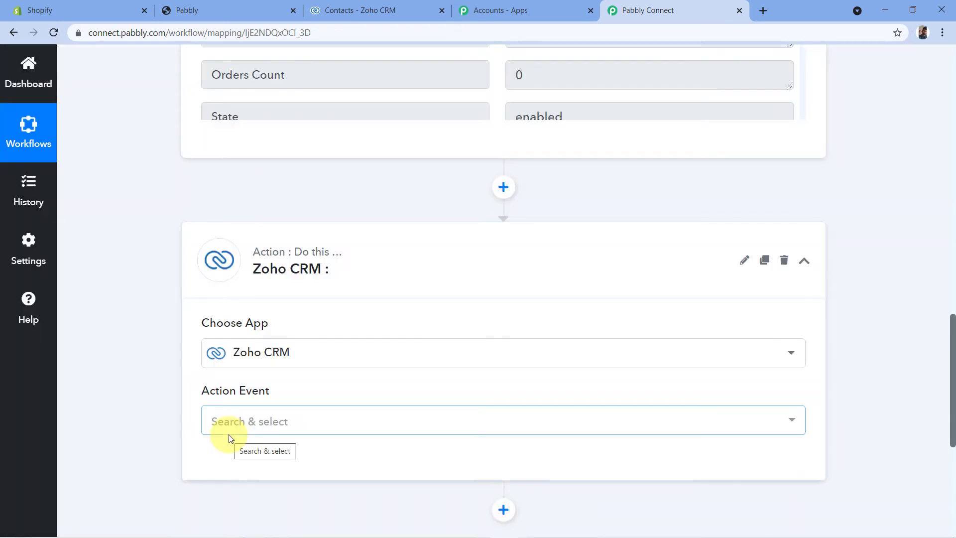
- Set the Zoho CRM action event to Create Contact
scroll(153, 269, down, 2)
click(259, 297)
scroll(346, 259, down, 6)
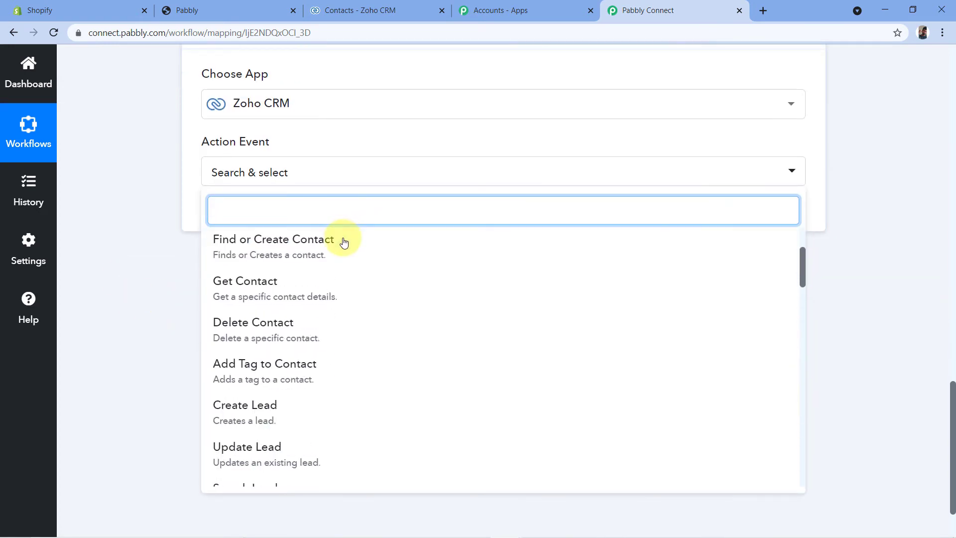
scroll(343, 261, up, 5)
scroll(345, 264, up, 1)
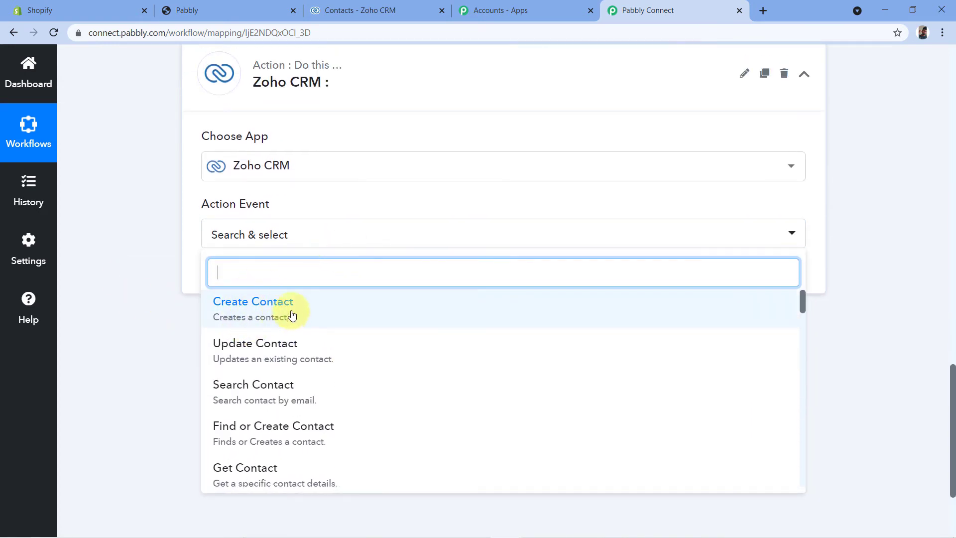
click(268, 313)
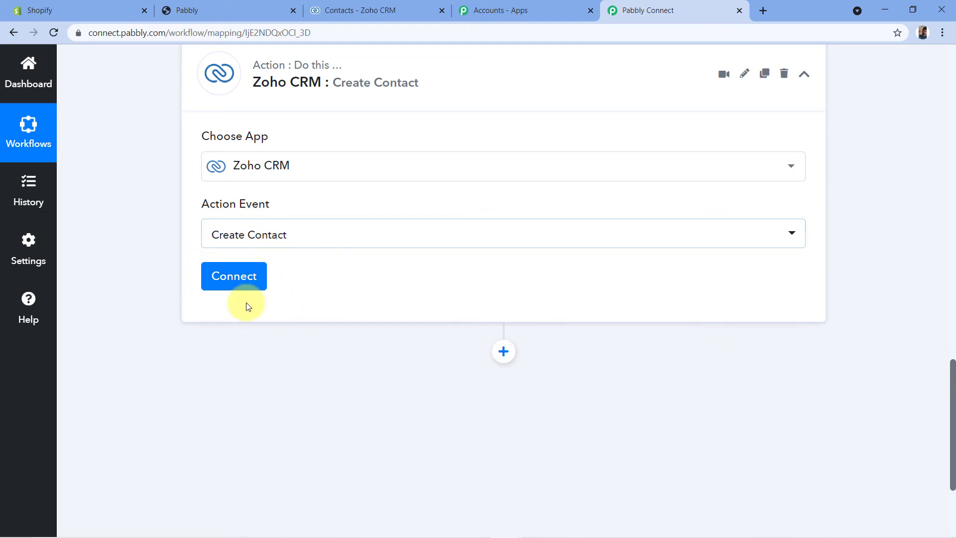
- Add a new connection for the Zoho CRM action and start its authentication
click(238, 283)
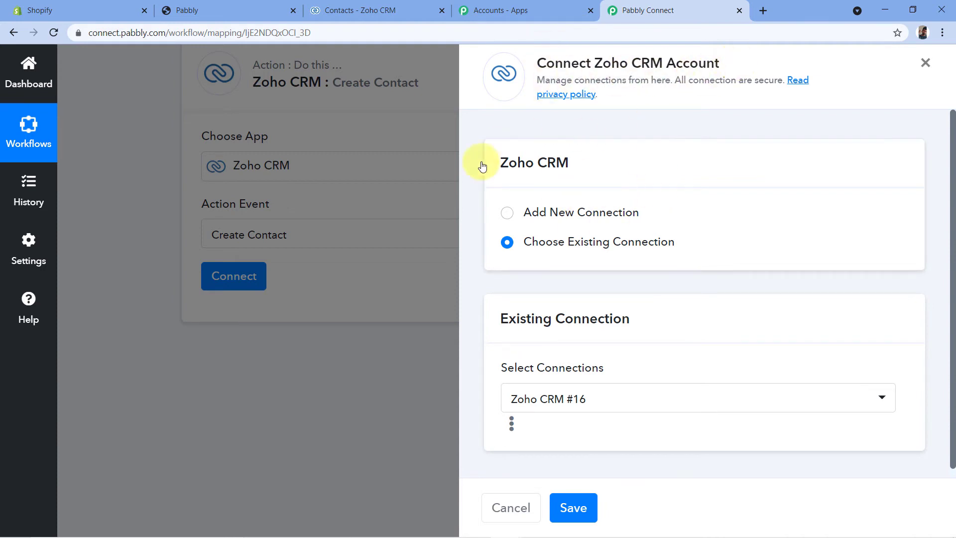
click(511, 213)
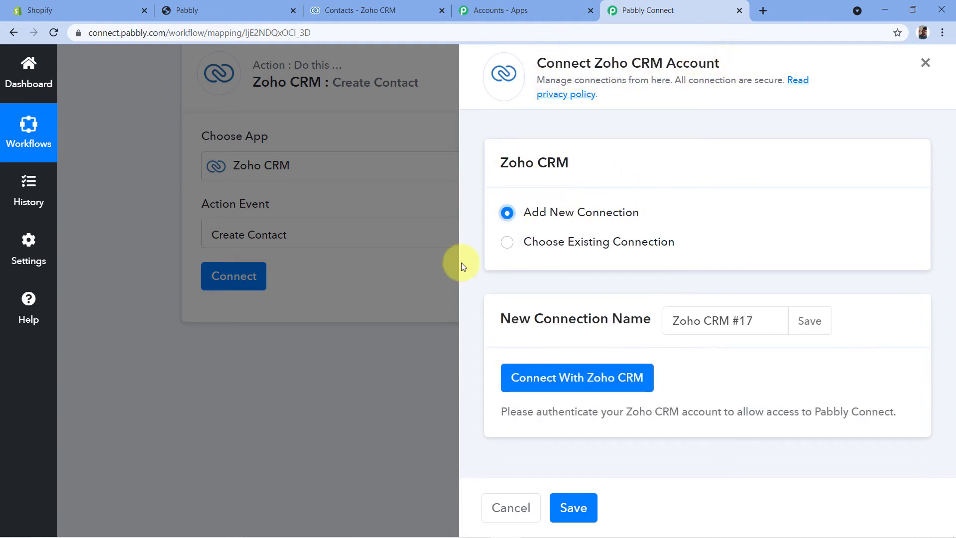
click(569, 385)
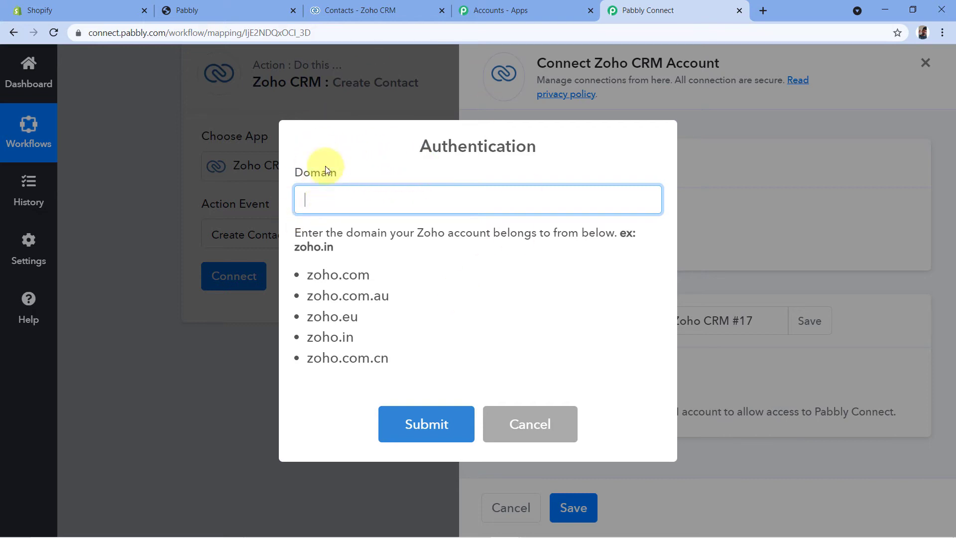
- Look up the account domain in the Zoho CRM page's address and submit zoho.in as the domain in Pabbly Connect's authentication dialog
click(363, 10)
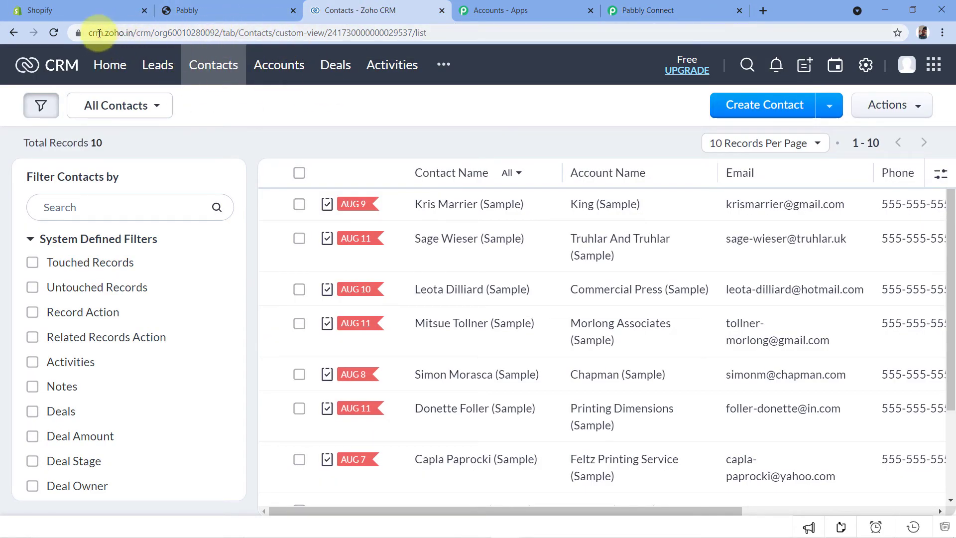
drag(104, 36, 135, 39)
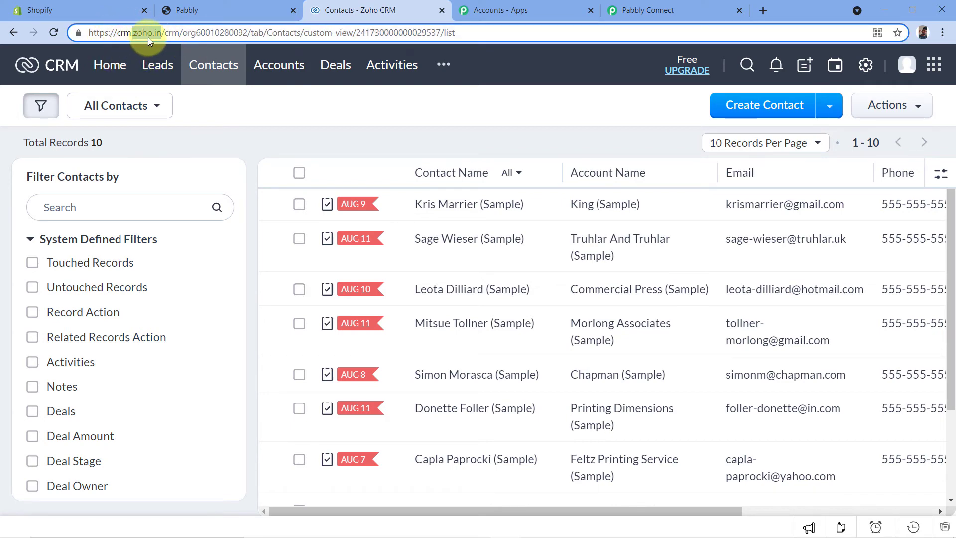
click(647, 10)
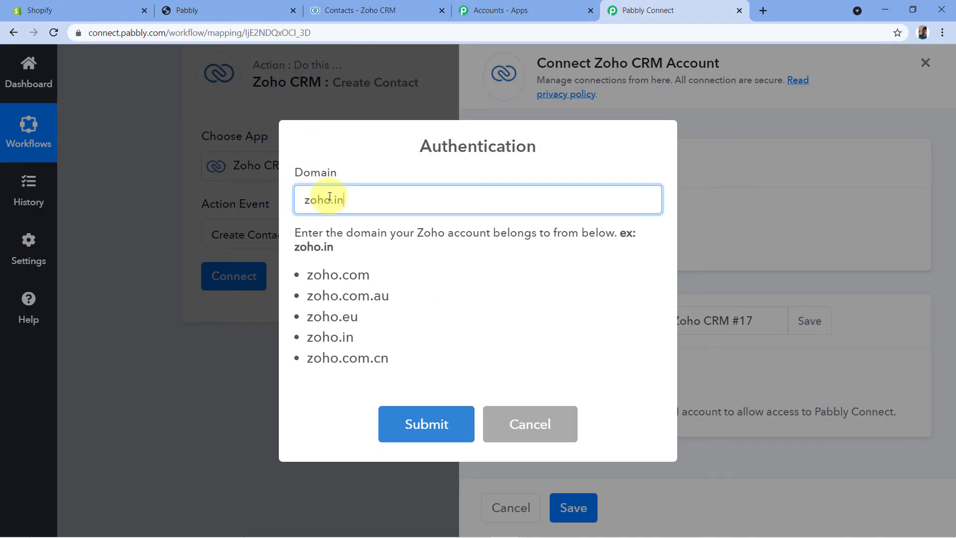
drag(359, 337, 299, 335)
click(394, 332)
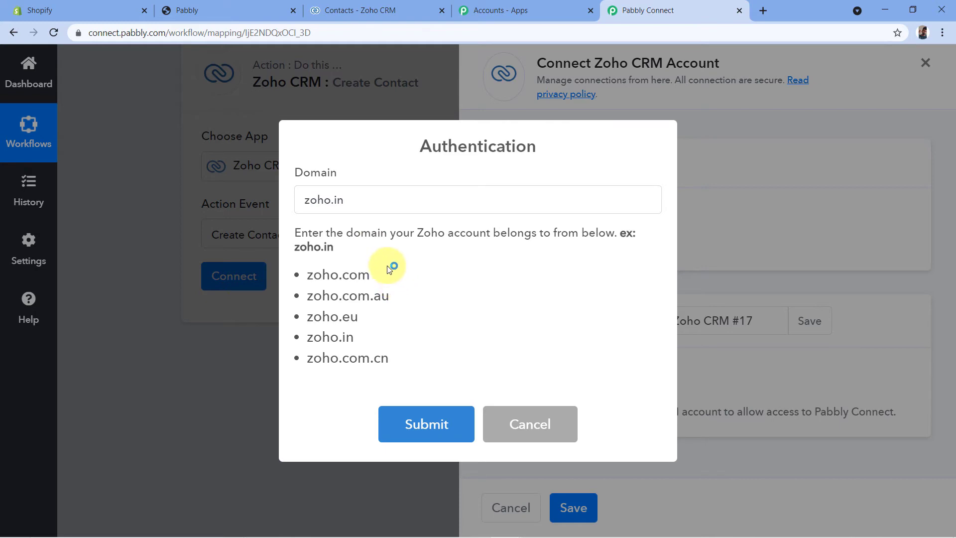
click(373, 9)
drag(132, 32, 162, 32)
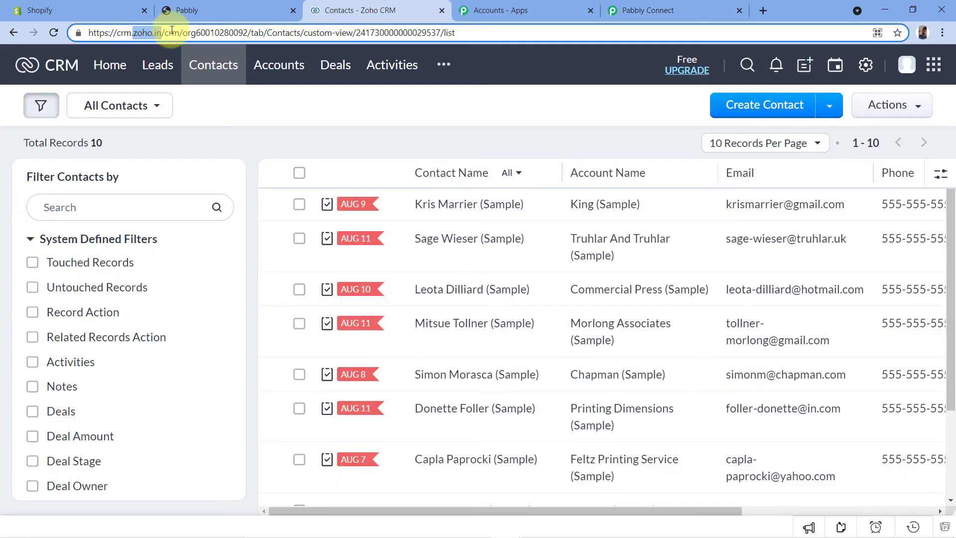
click(657, 10)
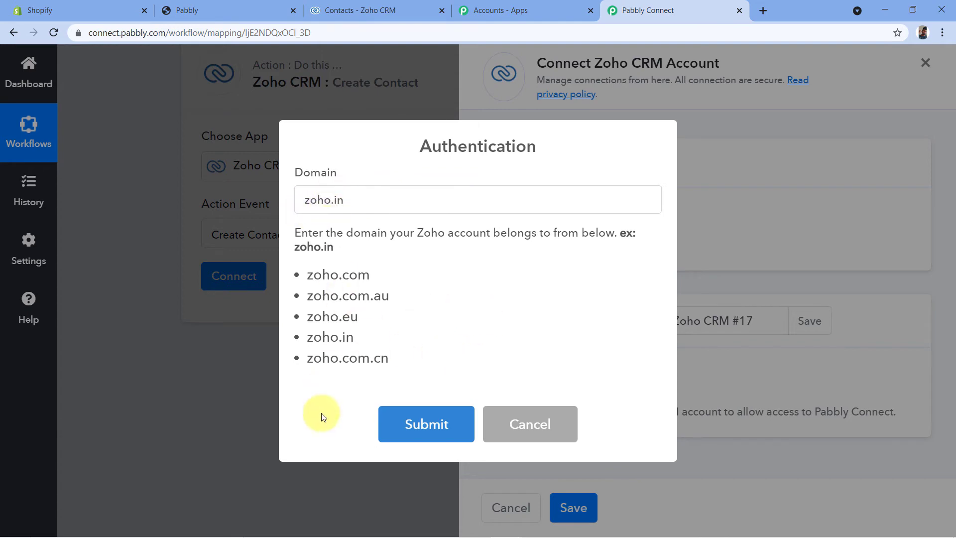
click(427, 423)
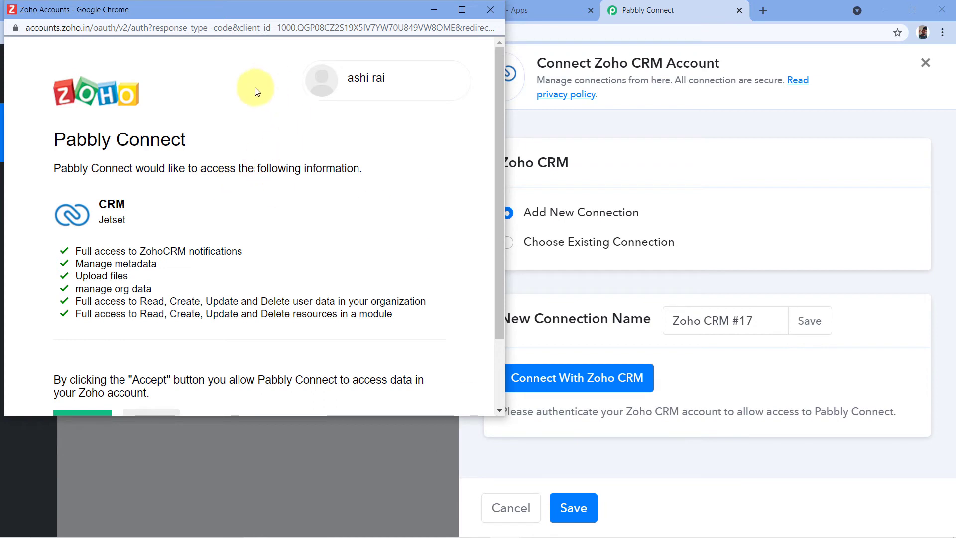
- Review the access request in the Zoho Accounts window and accept it so Pabbly Connect can use the CRM data
drag(327, 14, 333, 52)
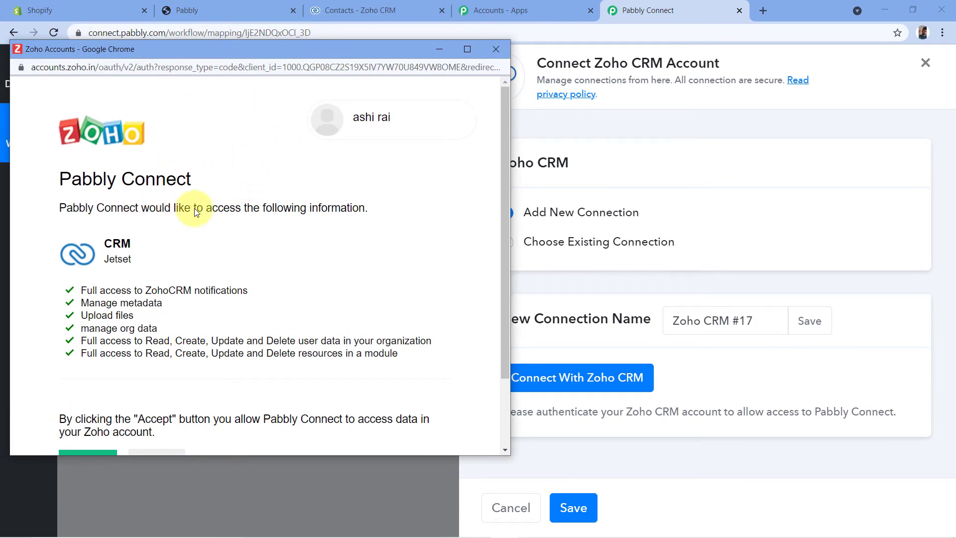
click(364, 10)
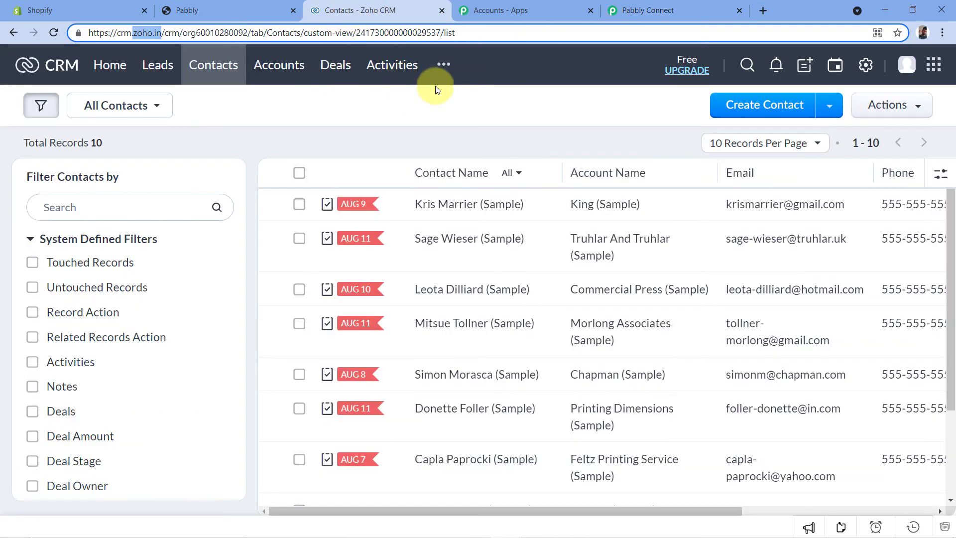
click(647, 10)
key(alt+Tab)
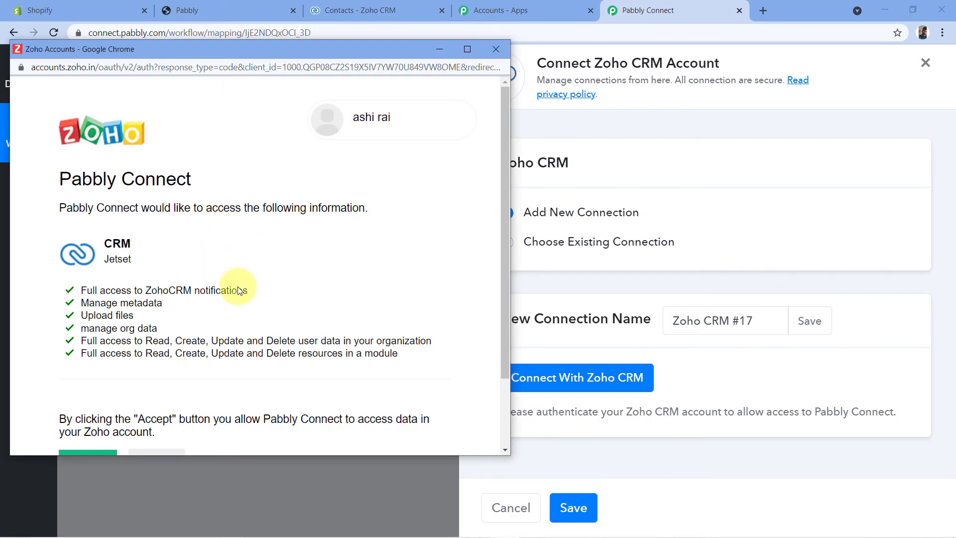
scroll(197, 206, down, 2)
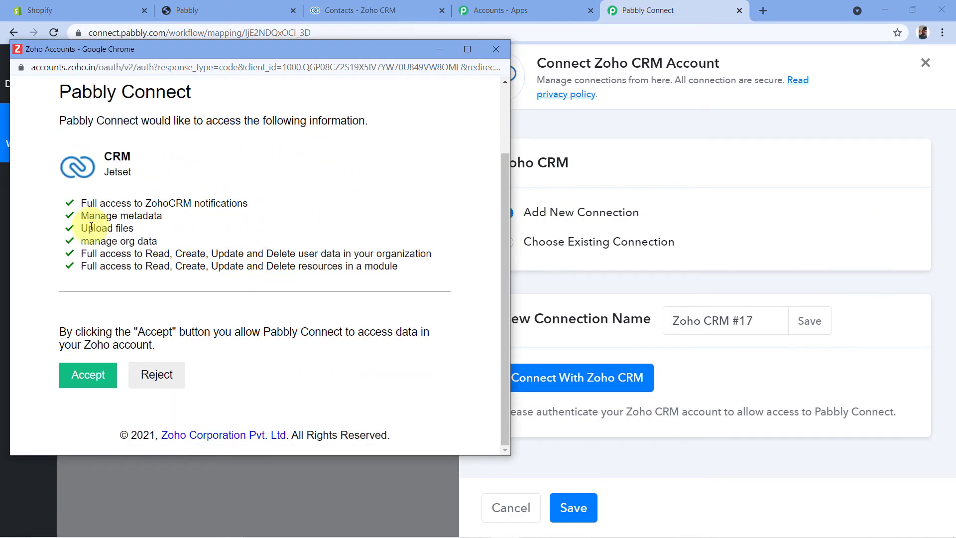
click(89, 375)
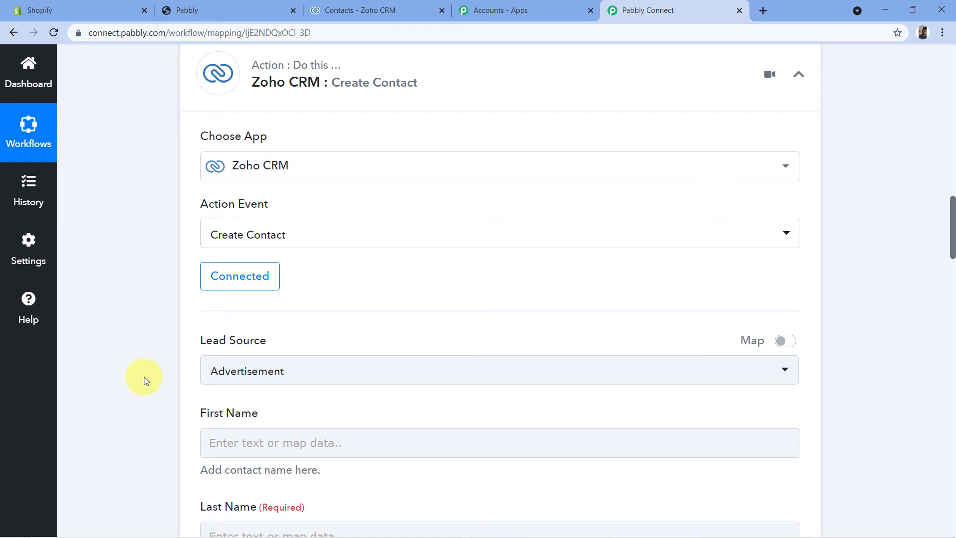
- Look through the Lead Source options of the Create Contact action
scroll(145, 377, down, 2)
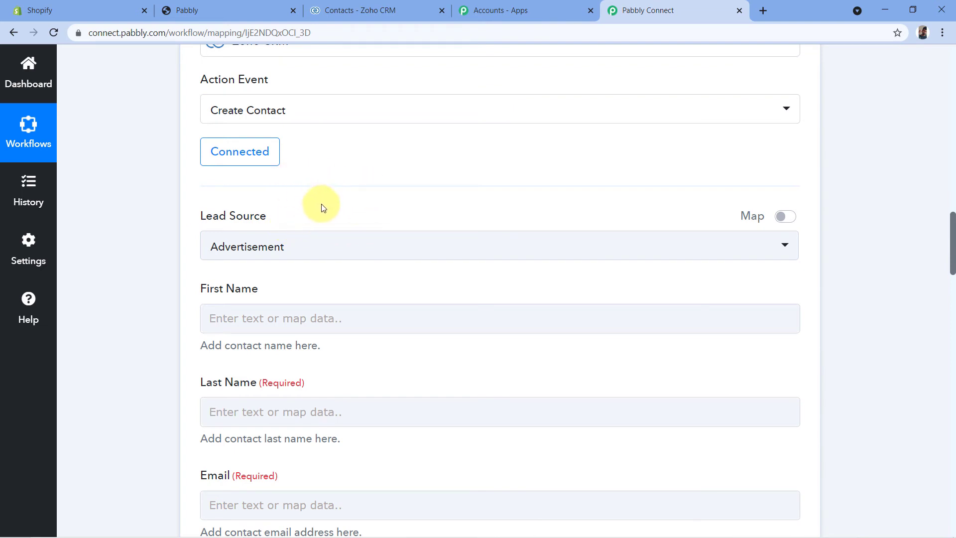
click(384, 249)
scroll(352, 219, down, 4)
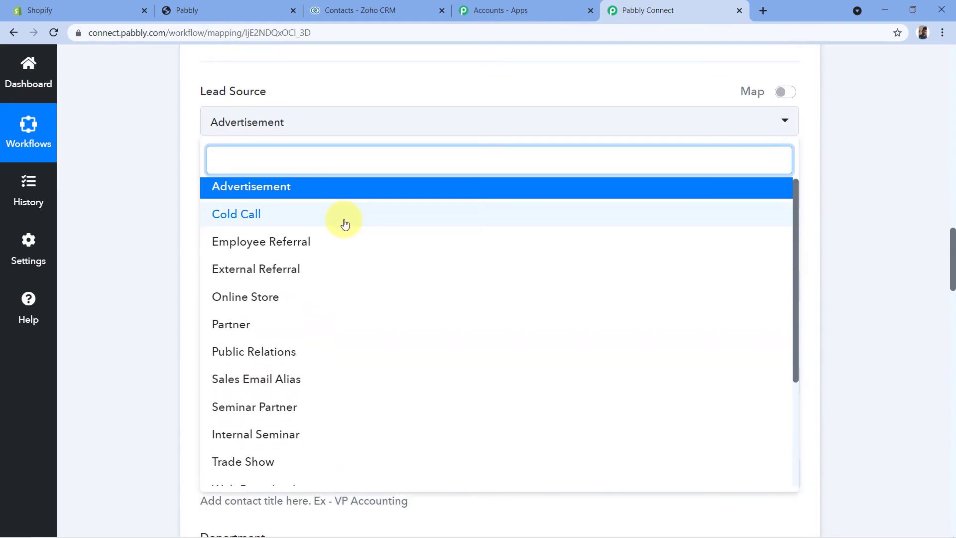
scroll(331, 224, down, 3)
scroll(326, 239, up, 4)
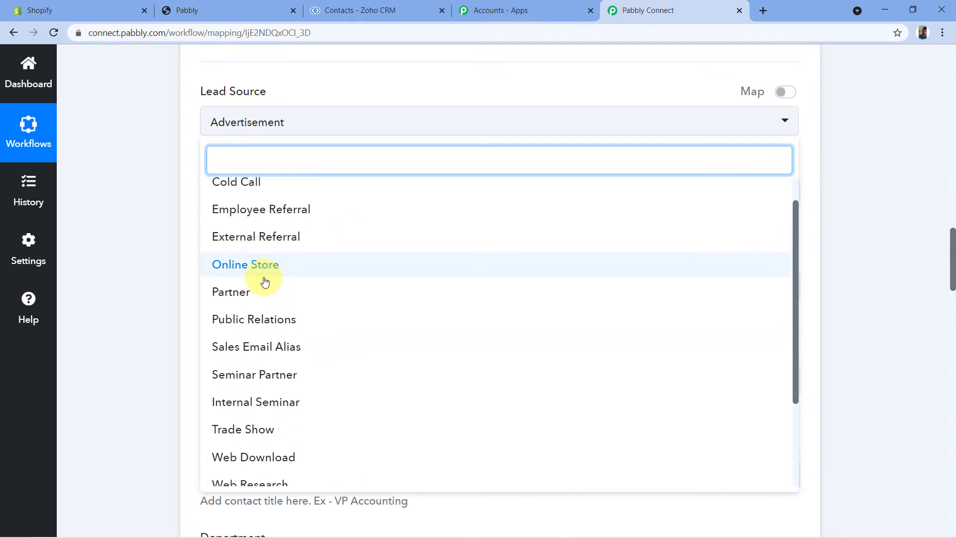
click(295, 270)
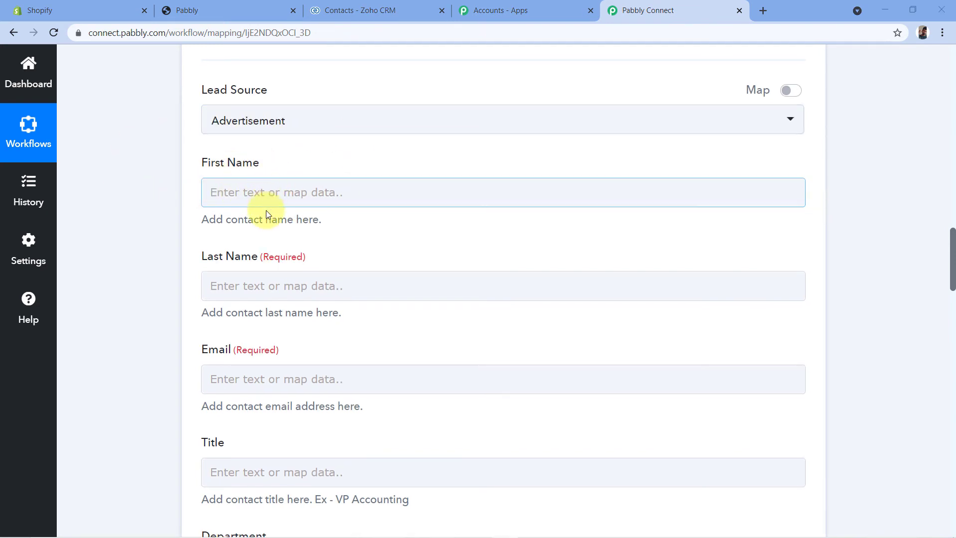
- Check the first name, last name and e-mail values in the Shopify trigger's received response that correspond to the contact fields
scroll(826, 241, up, 15)
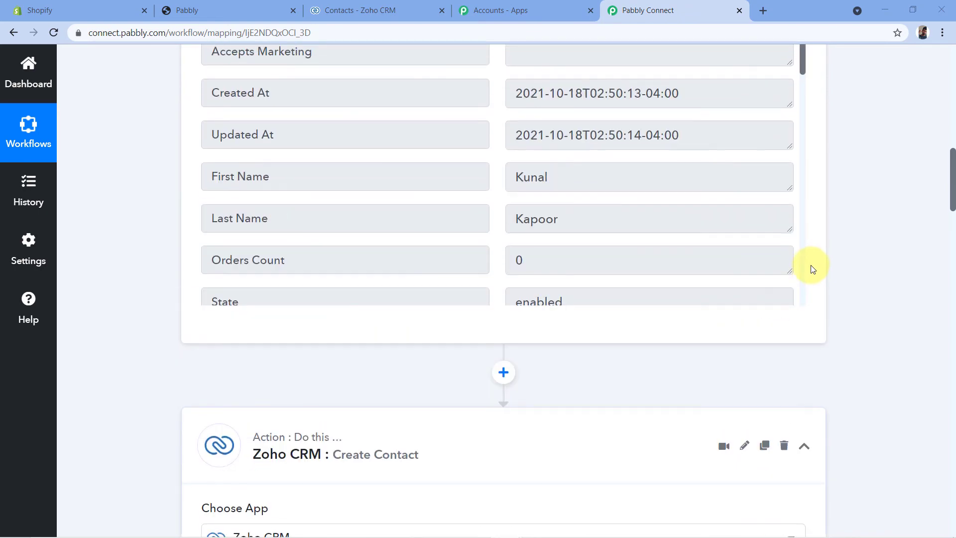
scroll(654, 257, down, 1)
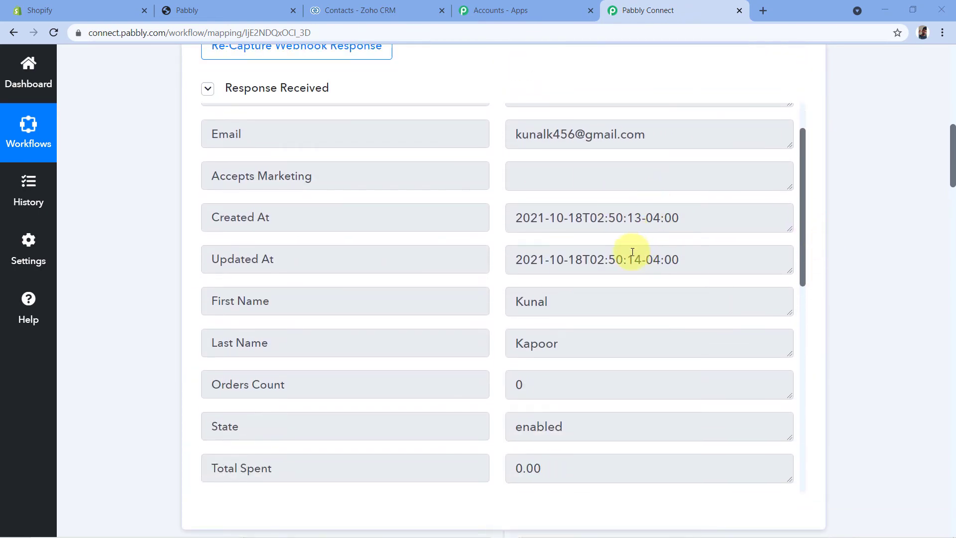
scroll(574, 273, down, 1)
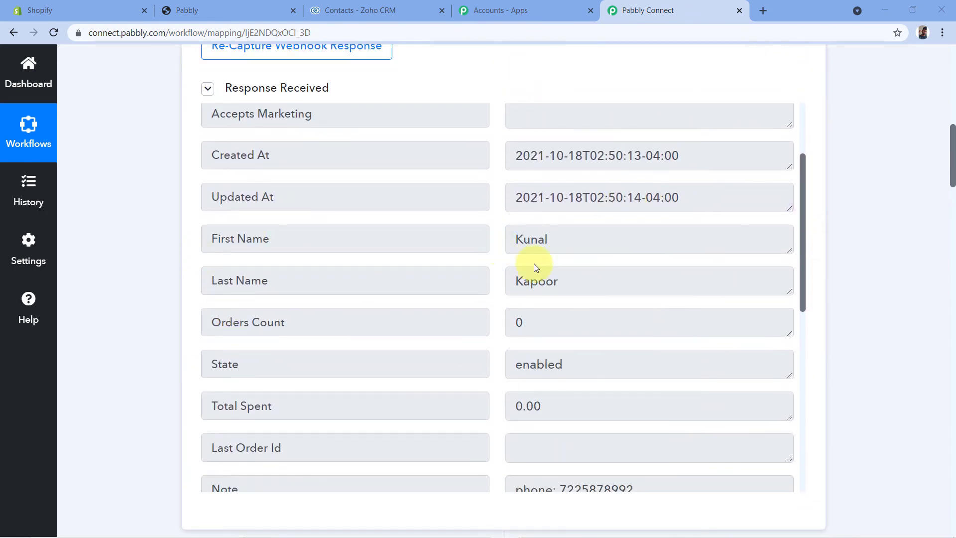
drag(577, 244, 495, 241)
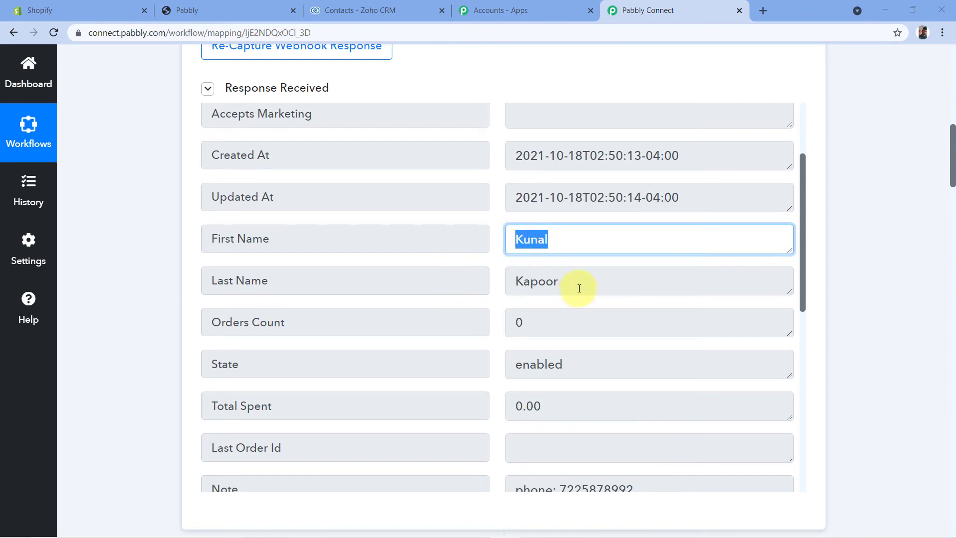
drag(576, 283, 476, 287)
scroll(641, 267, up, 3)
drag(667, 195, 497, 196)
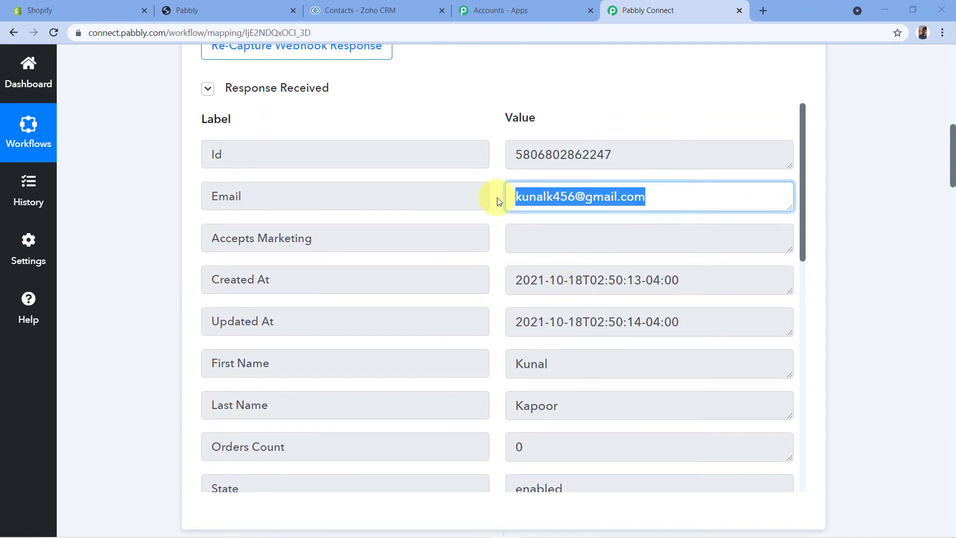
click(497, 216)
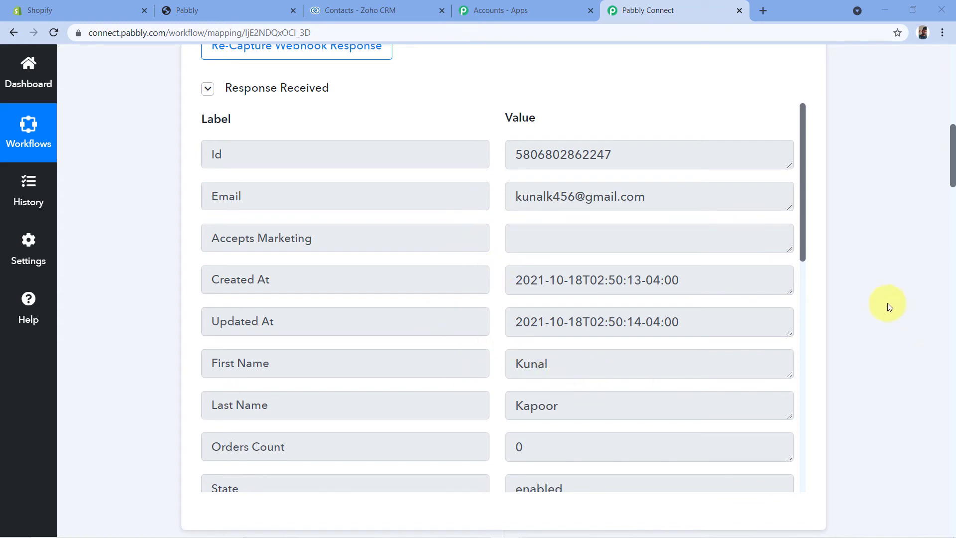
- Map the contact's First Name field to the First Name value from the Shopify New Customer trigger
scroll(899, 282, down, 10)
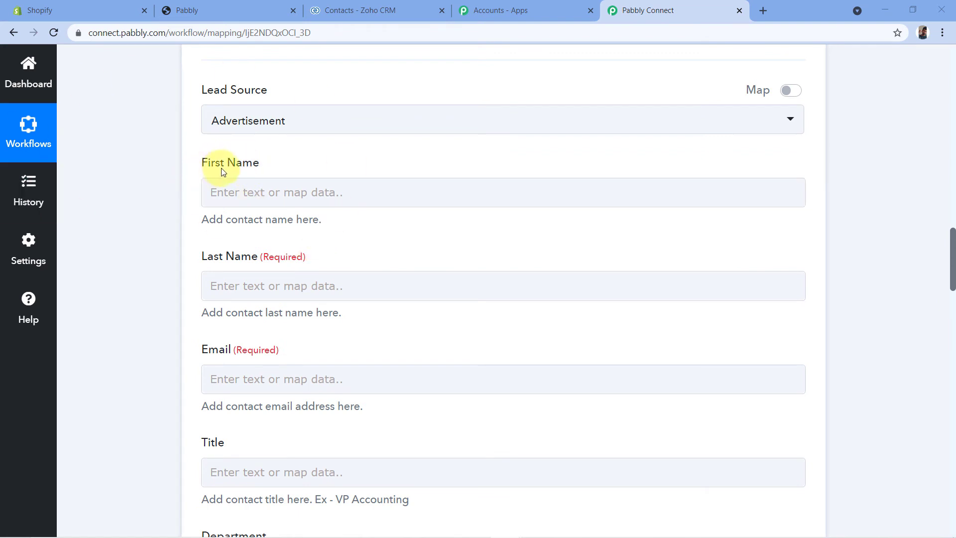
click(222, 194)
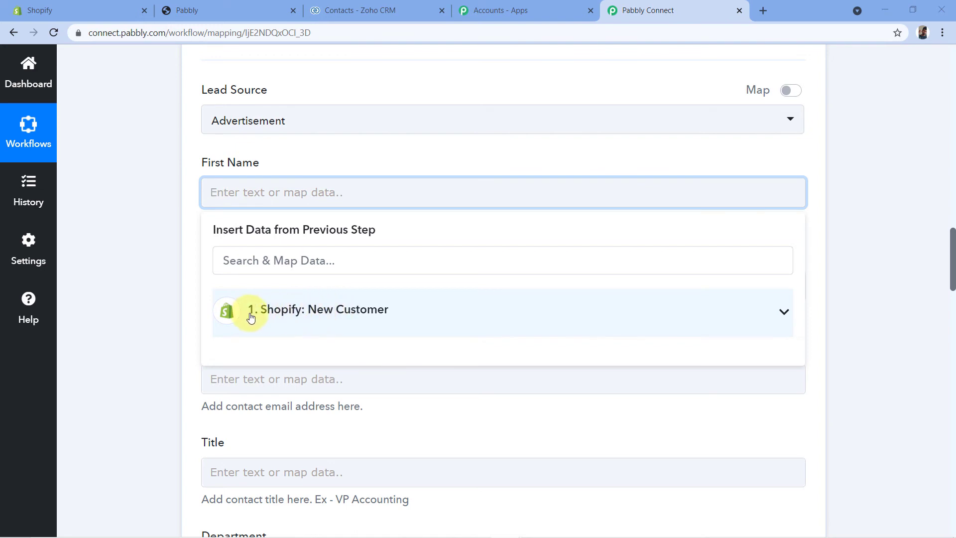
click(356, 316)
scroll(351, 343, down, 3)
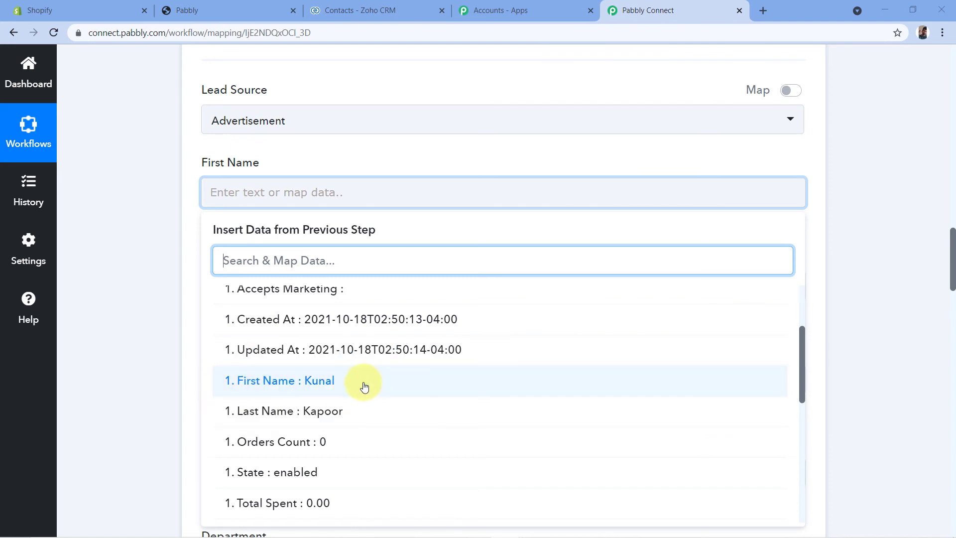
click(308, 386)
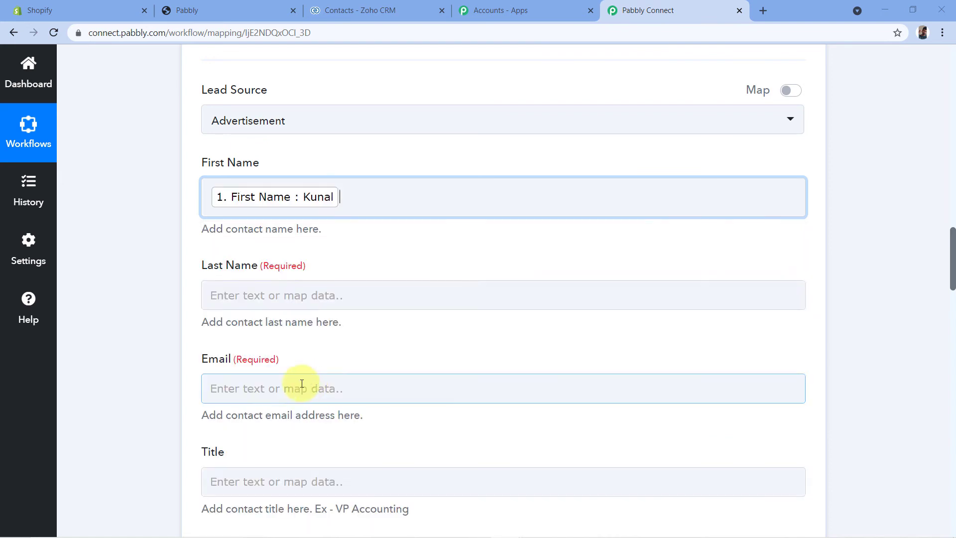
click(185, 271)
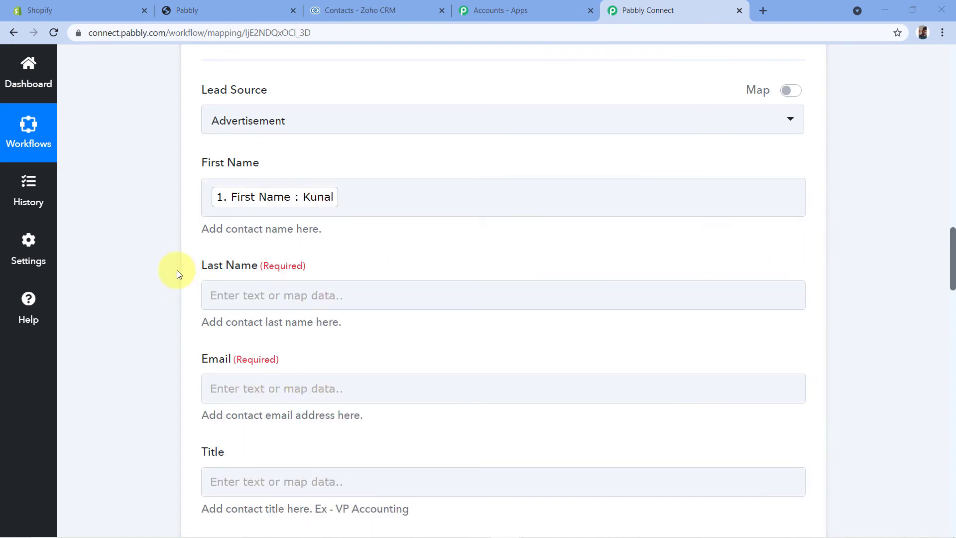
- Map the required Last Name field to the Last Name value from the Shopify New Customer trigger
click(230, 294)
scroll(181, 356, down, 1)
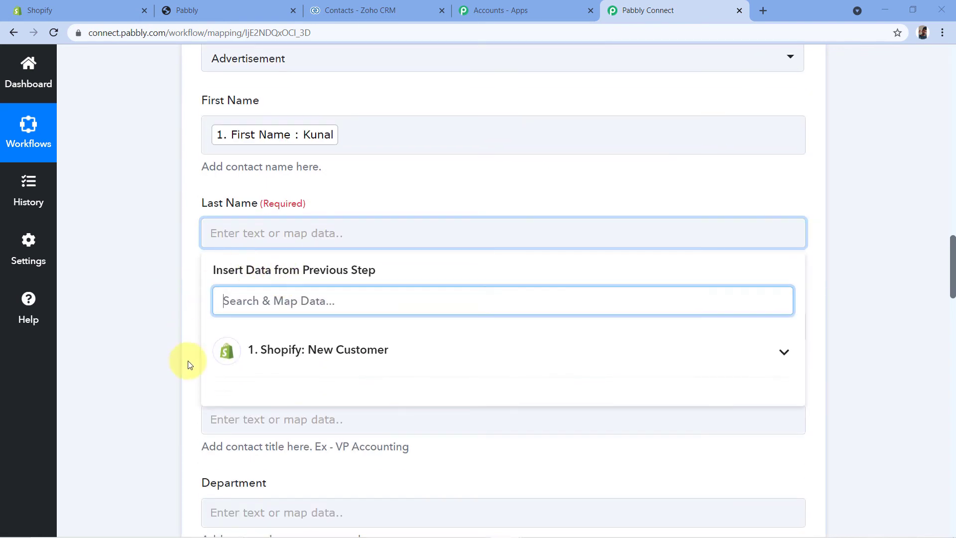
click(291, 352)
scroll(299, 368, down, 4)
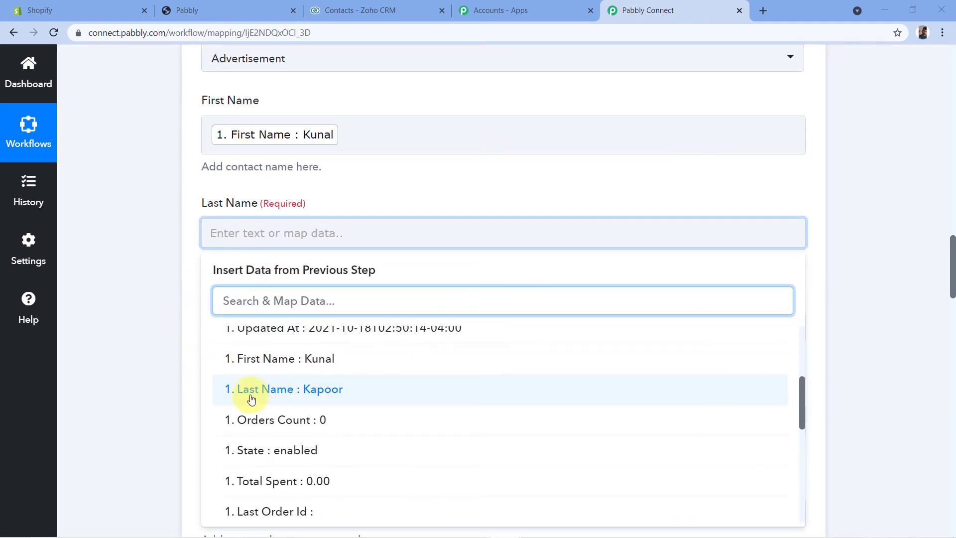
click(315, 395)
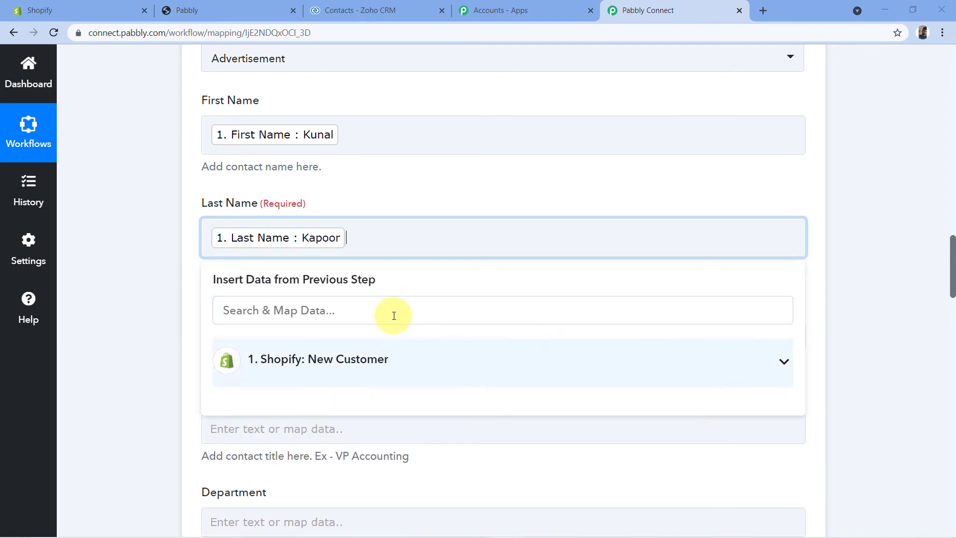
click(175, 272)
- Map the required Email field to the Email value from the Shopify New Customer trigger
scroll(203, 286, down, 1)
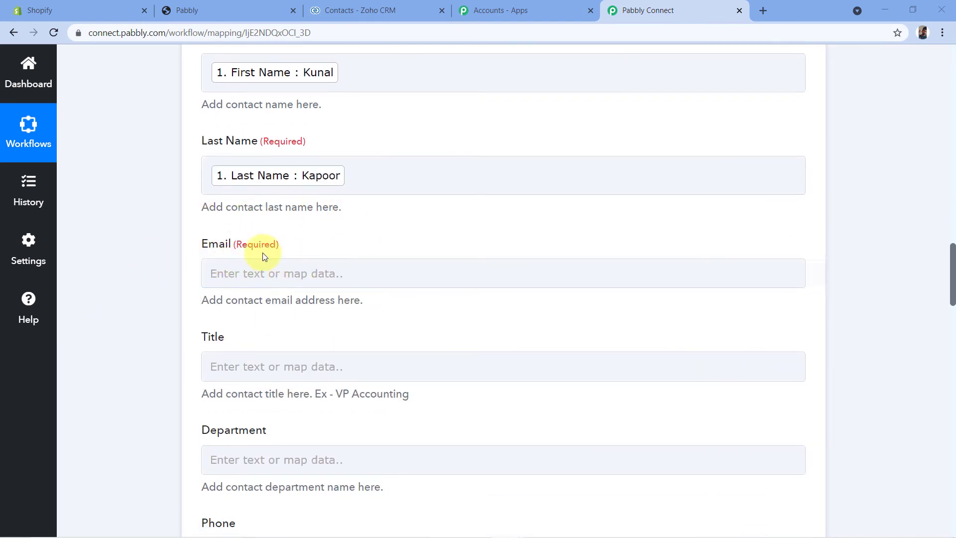
click(234, 264)
scroll(233, 264, down, 1)
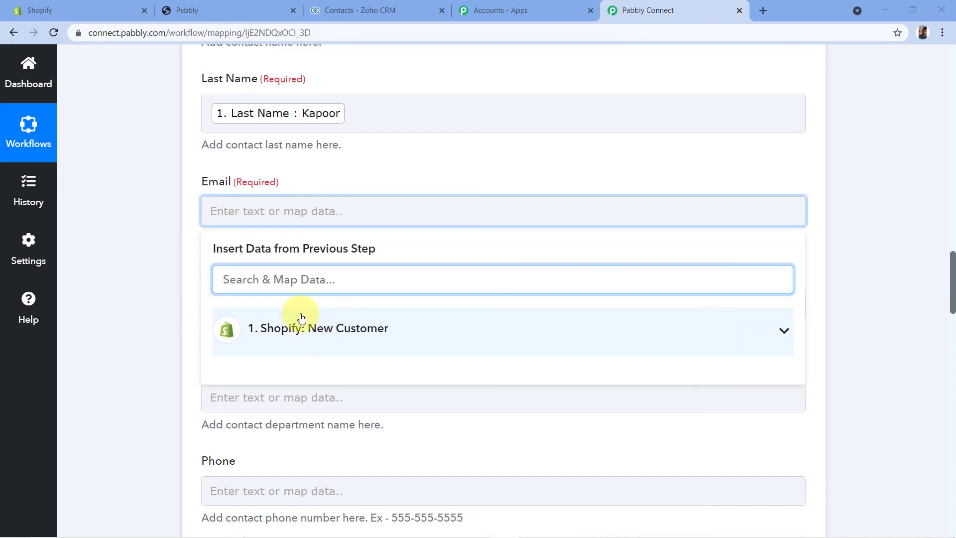
click(294, 328)
scroll(323, 370, down, 1)
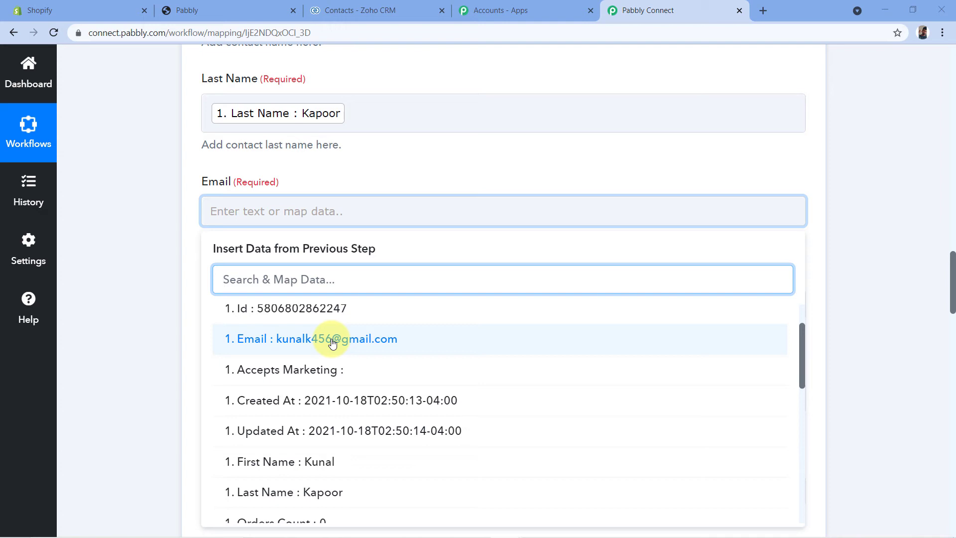
click(332, 343)
click(179, 268)
- Look through the remaining Create Contact fields, such as Title, Department, Phone, Email Opt Out and Mailing Street
scroll(184, 271, down, 1)
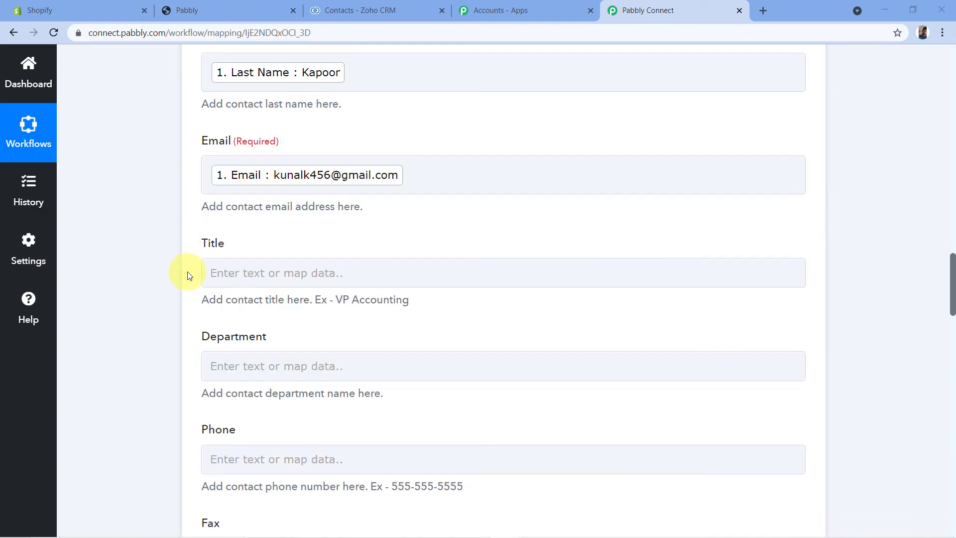
scroll(183, 268, down, 2)
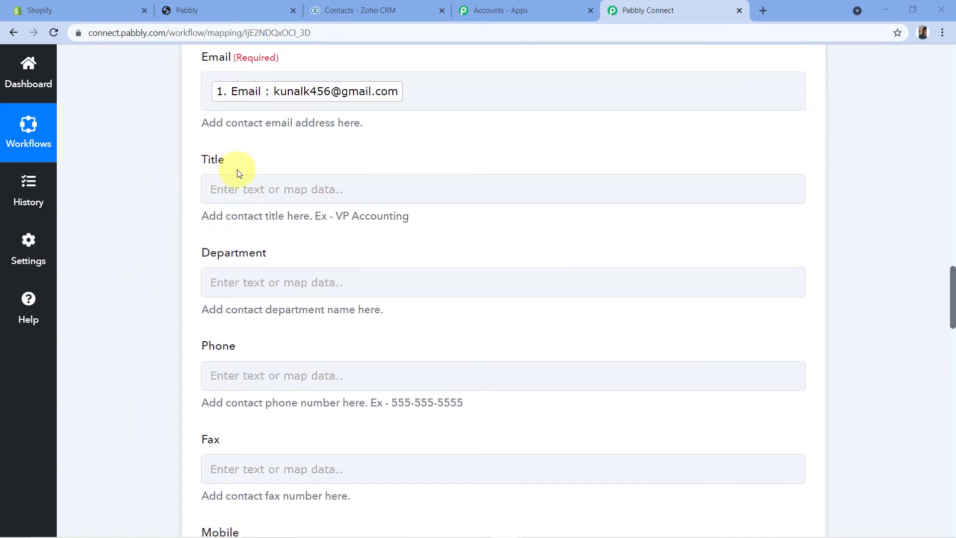
scroll(182, 261, down, 4)
scroll(160, 260, down, 6)
scroll(198, 275, down, 5)
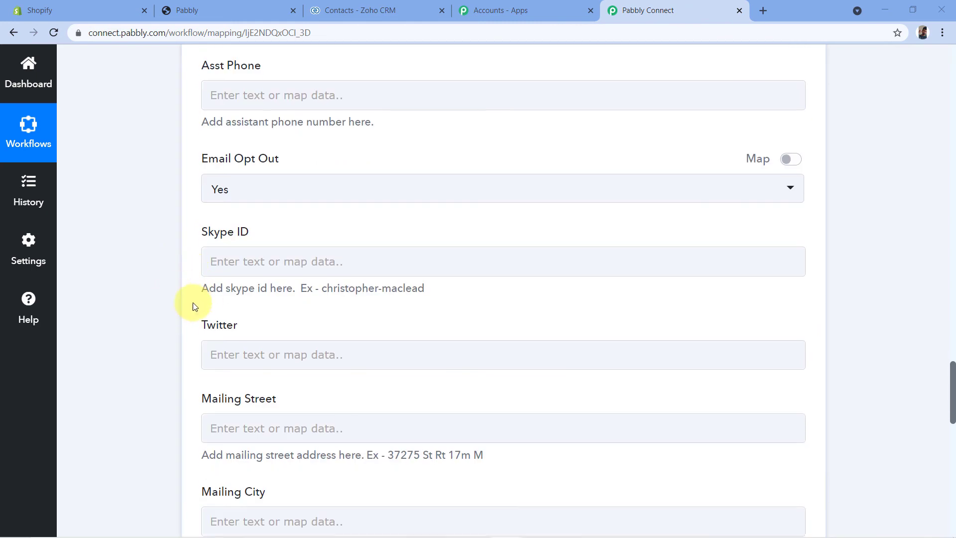
scroll(183, 316, up, 13)
scroll(181, 310, up, 6)
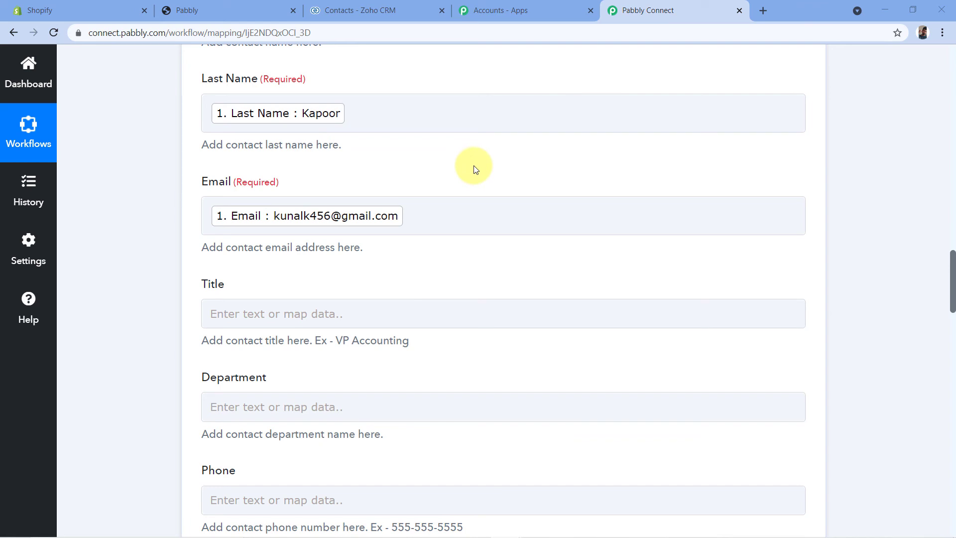
scroll(448, 219, down, 6)
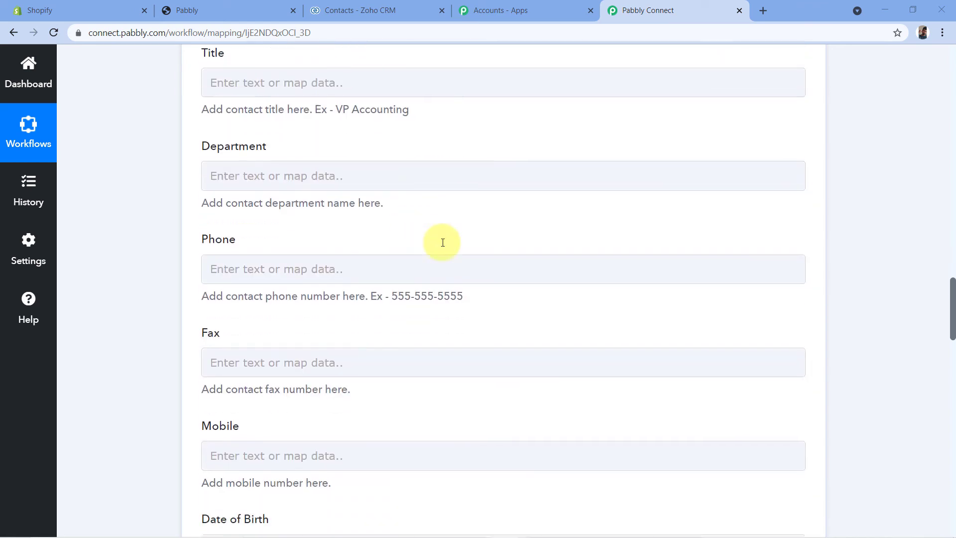
scroll(239, 89, up, 3)
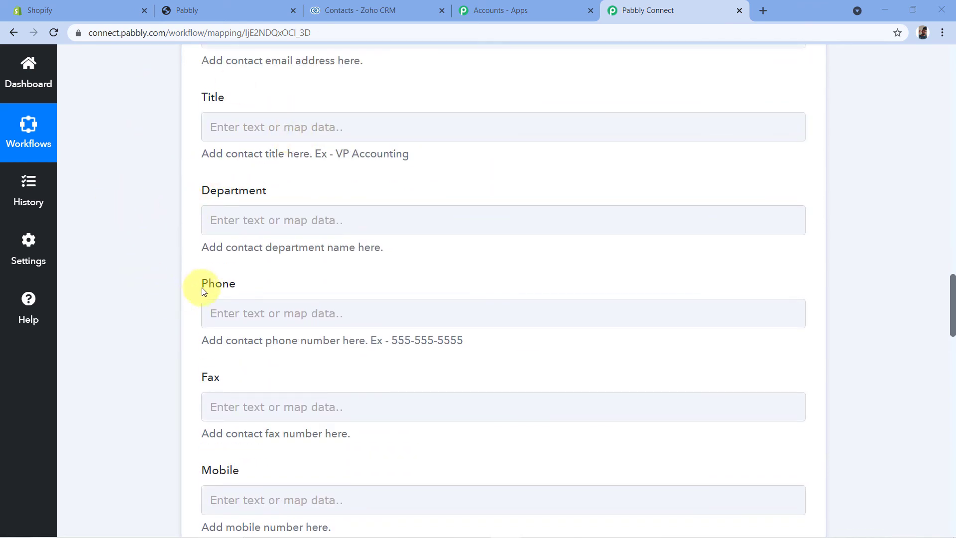
- Switch to the Shopify store, log out of the customer account and open the Create Account form to check its fields
click(241, 7)
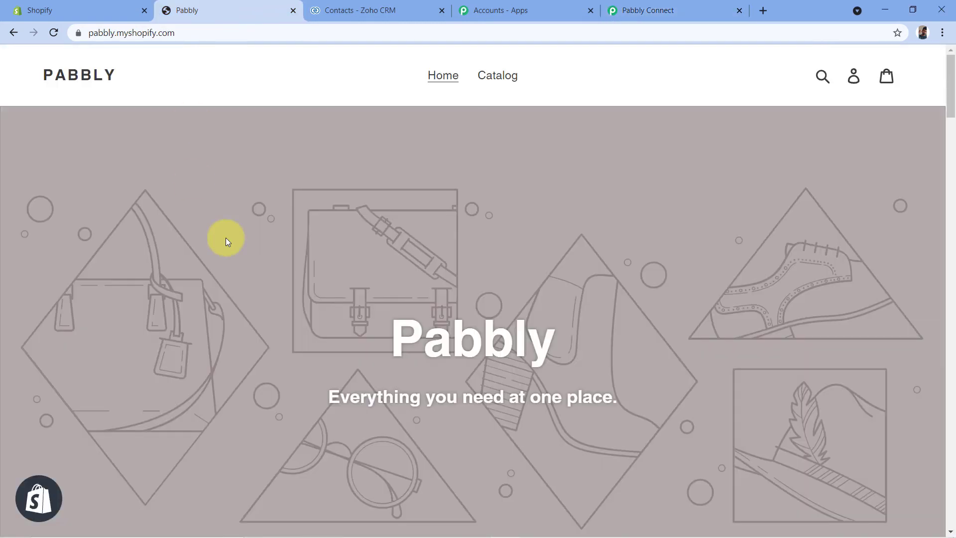
click(848, 81)
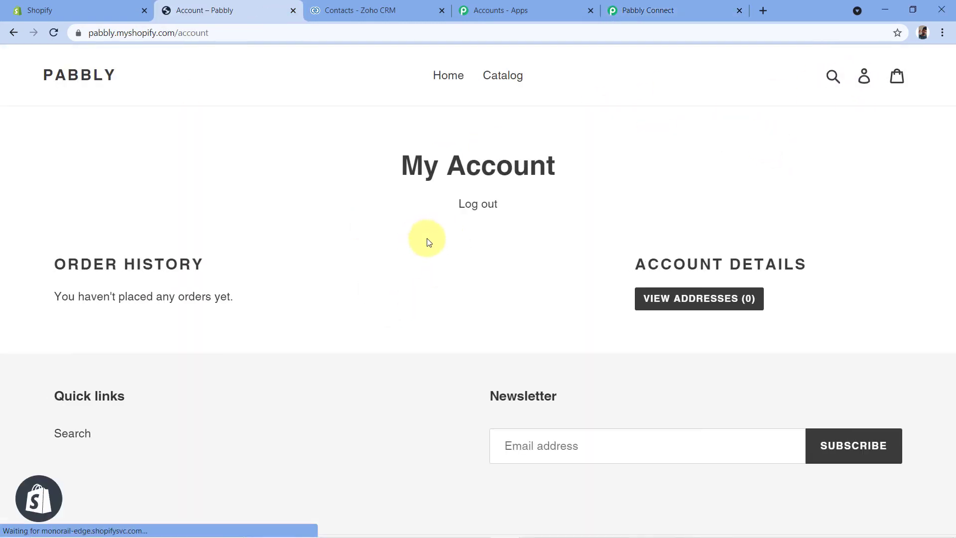
click(465, 208)
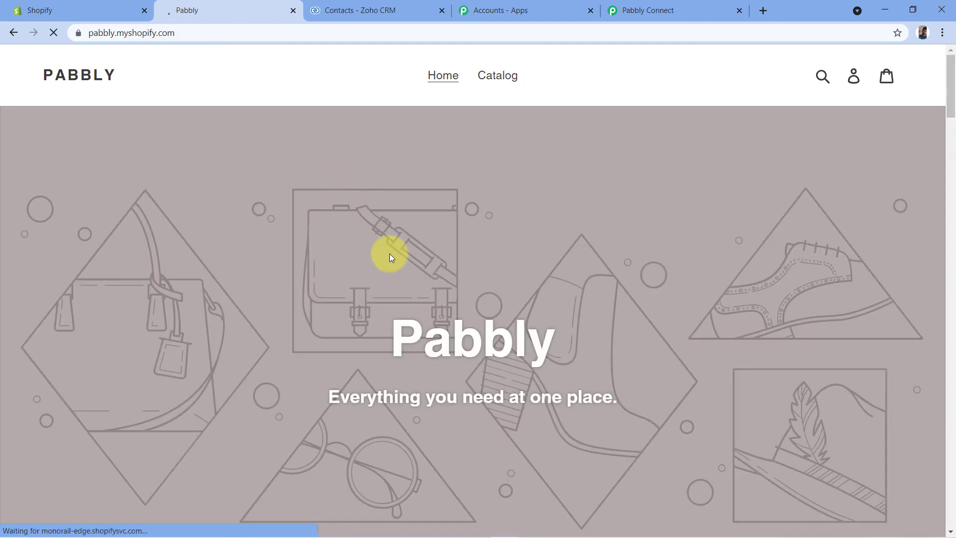
click(839, 80)
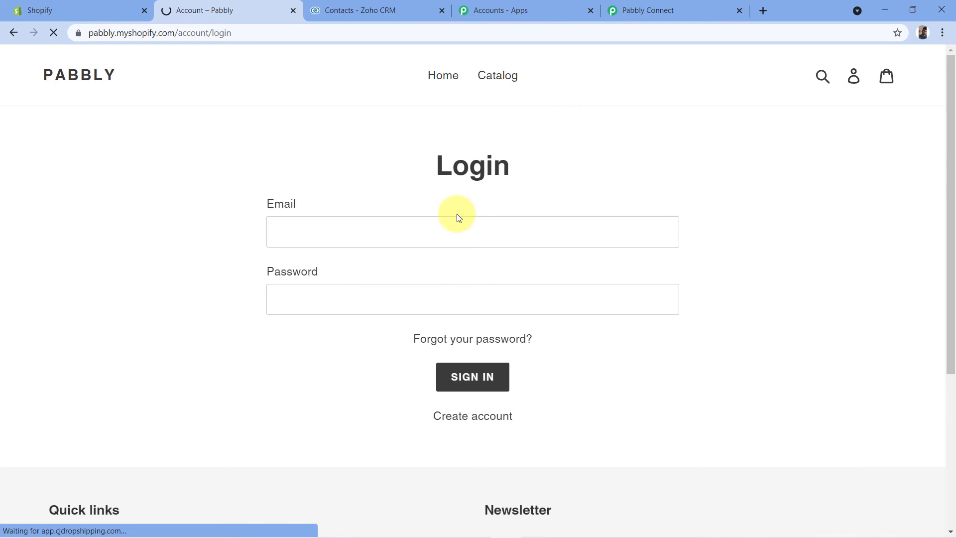
click(467, 416)
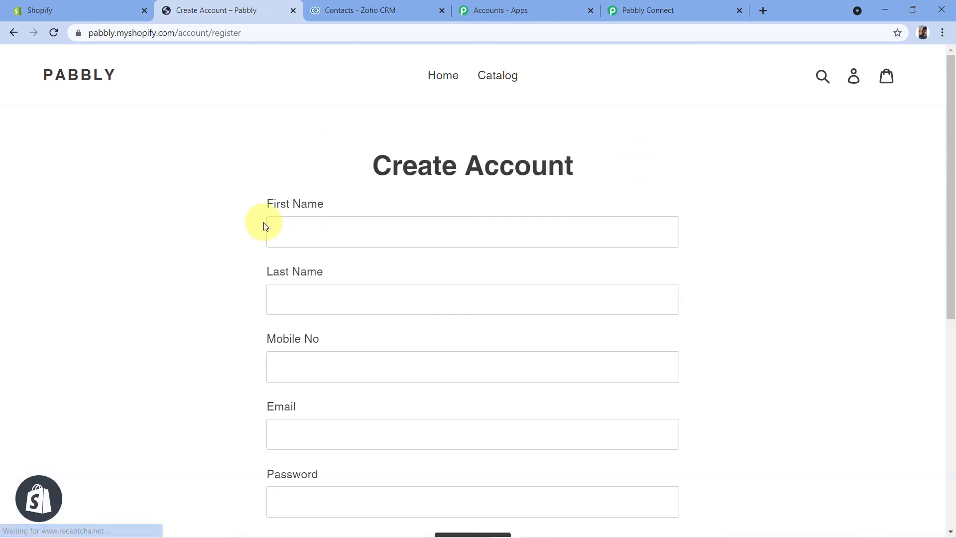
scroll(272, 142, down, 1)
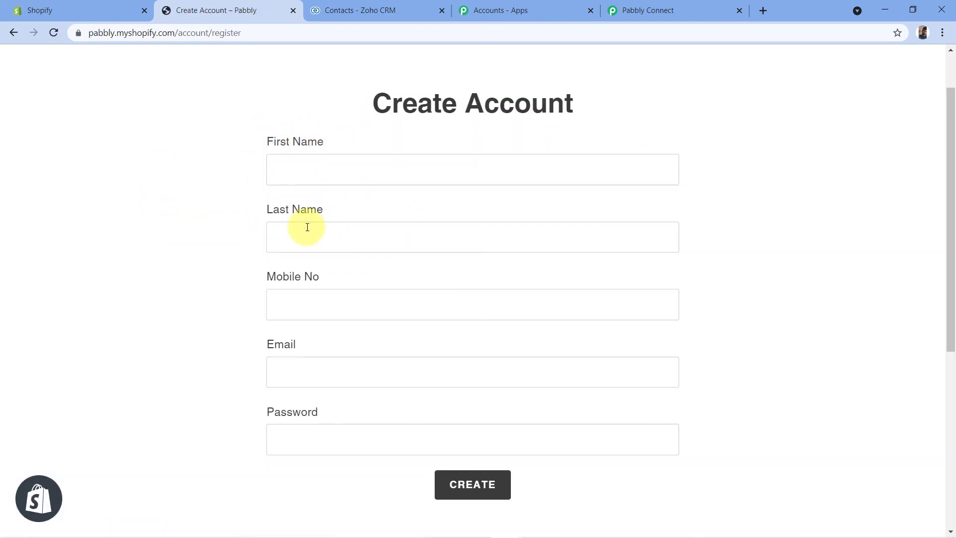
scroll(278, 222, down, 1)
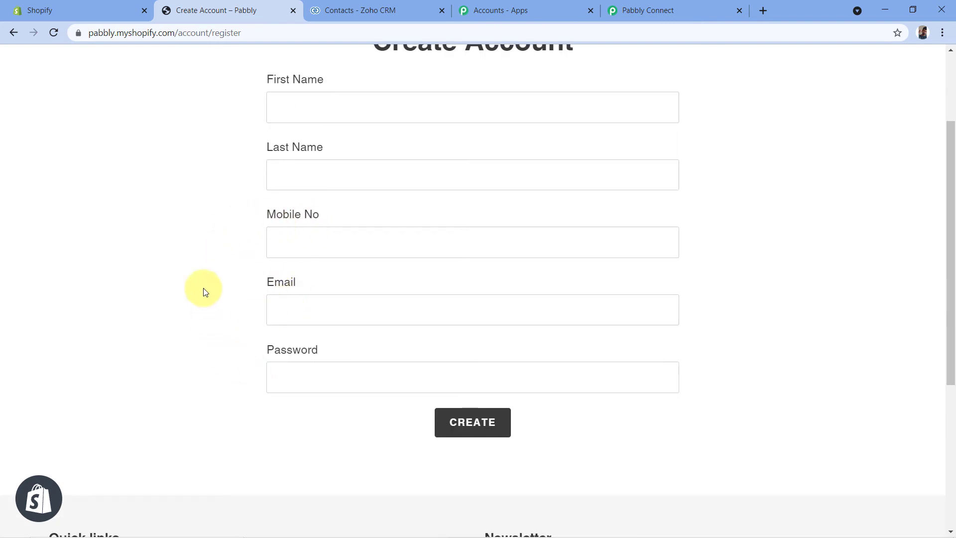
scroll(203, 288, up, 1)
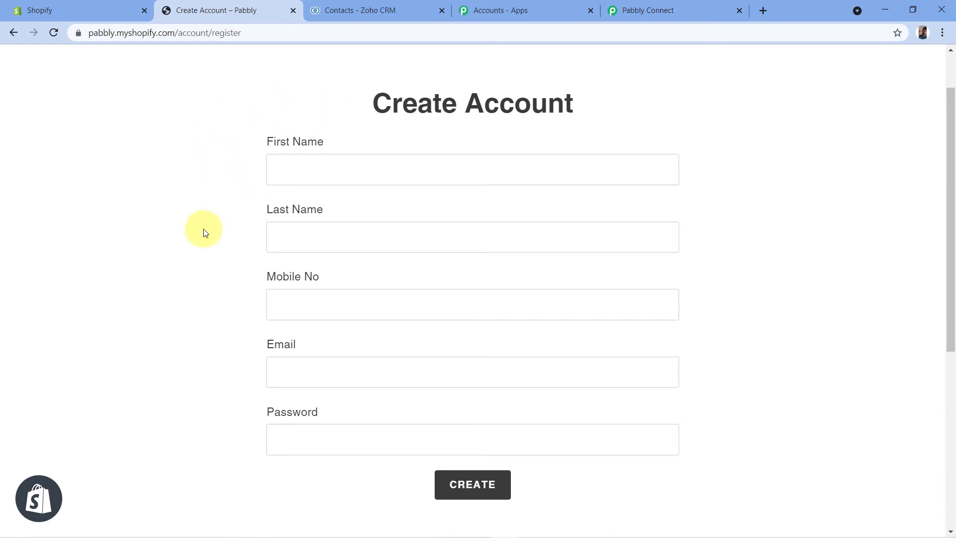
- Compare the Create Contact fields in Pabbly Connect with the store's registration form and review the mapped name and email fields
click(716, 6)
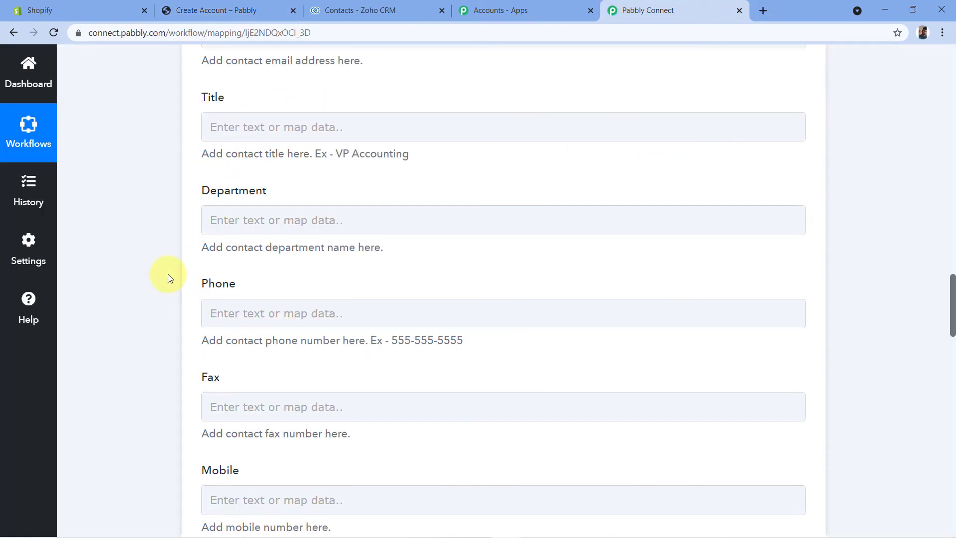
scroll(219, 214, down, 3)
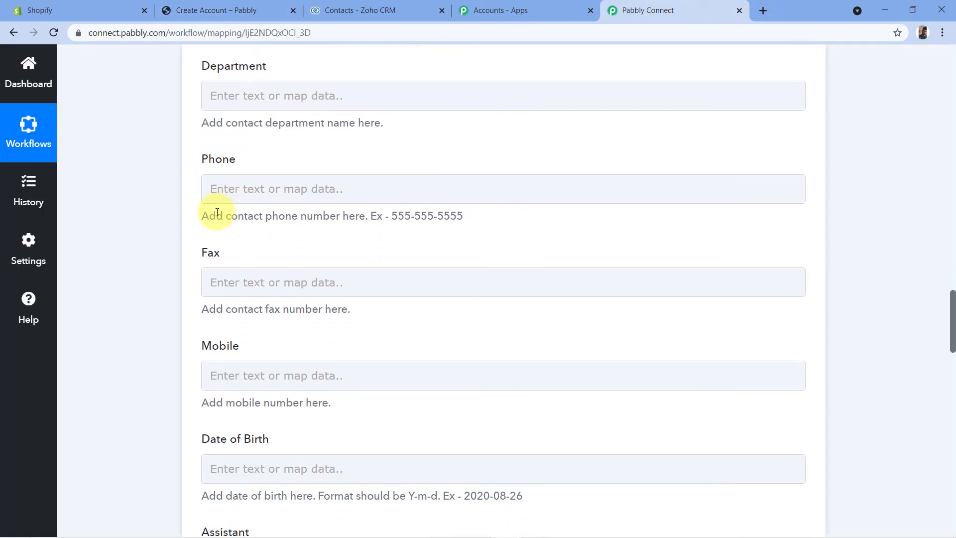
scroll(166, 227, down, 6)
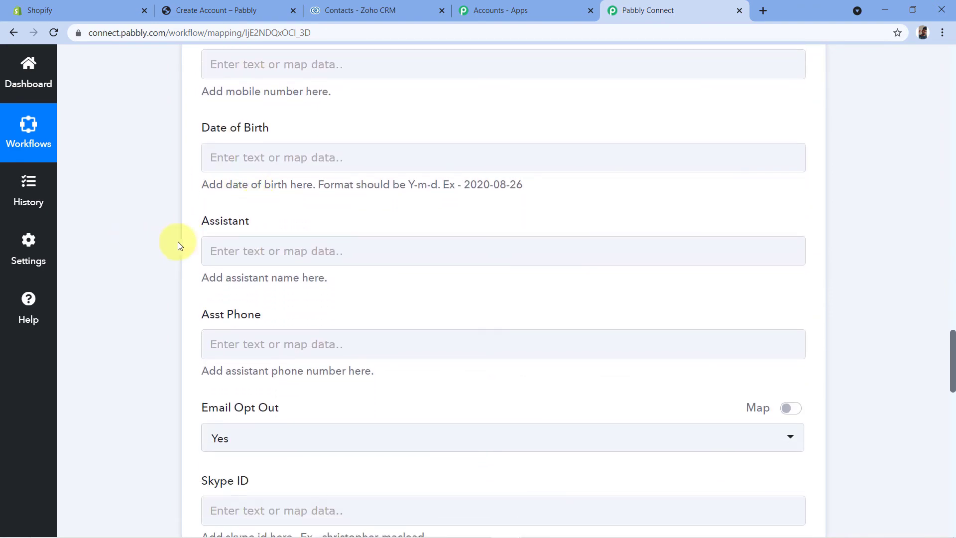
scroll(149, 250, down, 1)
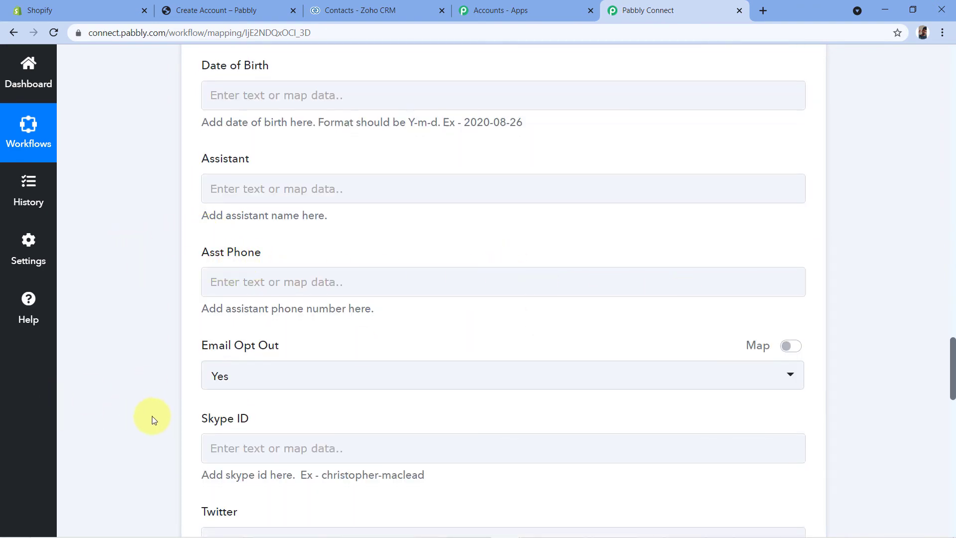
scroll(154, 413, down, 2)
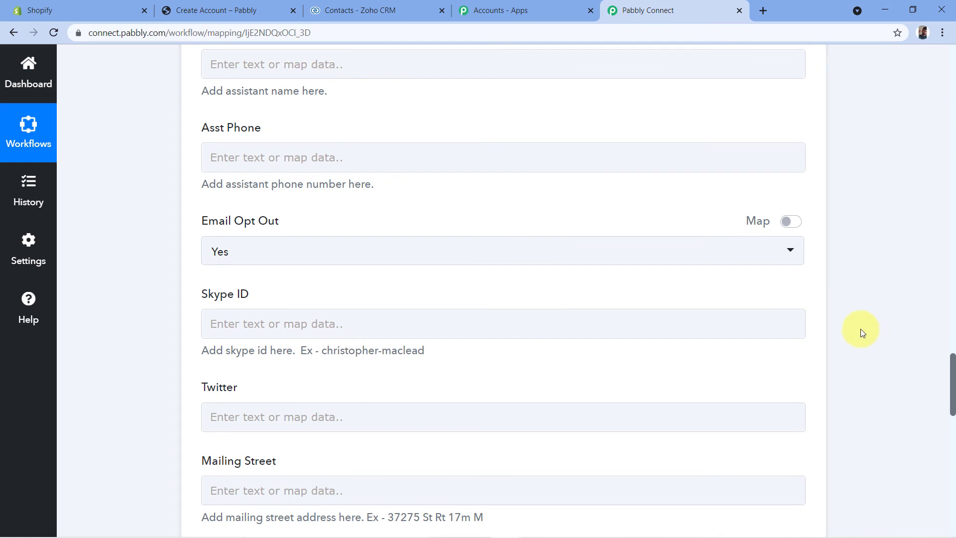
scroll(863, 332, up, 4)
click(216, 10)
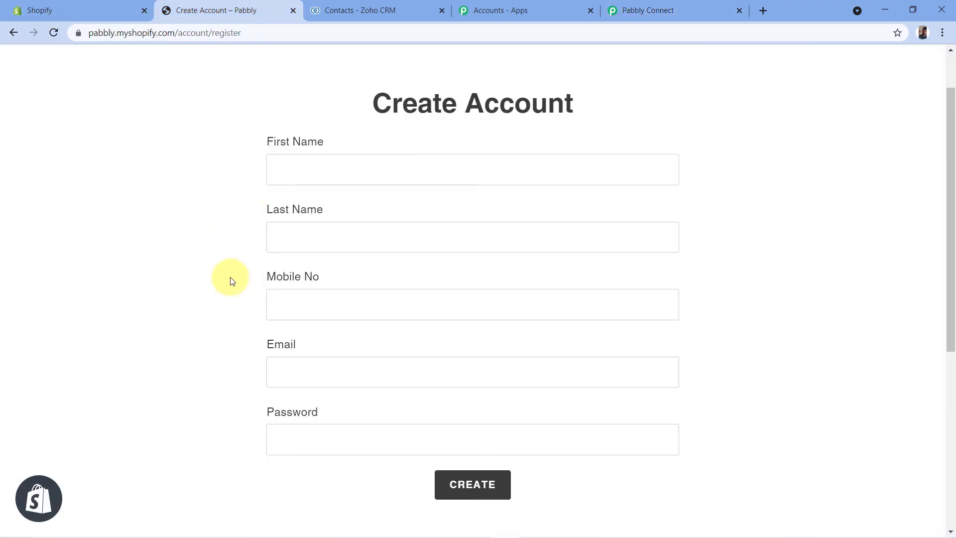
click(707, 2)
scroll(172, 291, up, 10)
scroll(168, 293, up, 5)
click(283, 209)
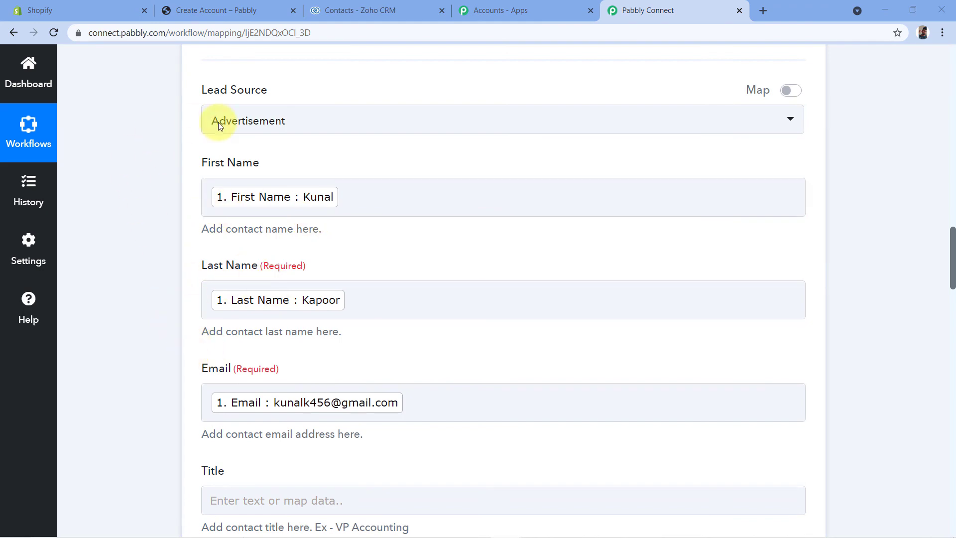
- Save the Create Contact action with a test request to Zoho CRM and check the received response
scroll(143, 285, down, 9)
scroll(158, 273, down, 20)
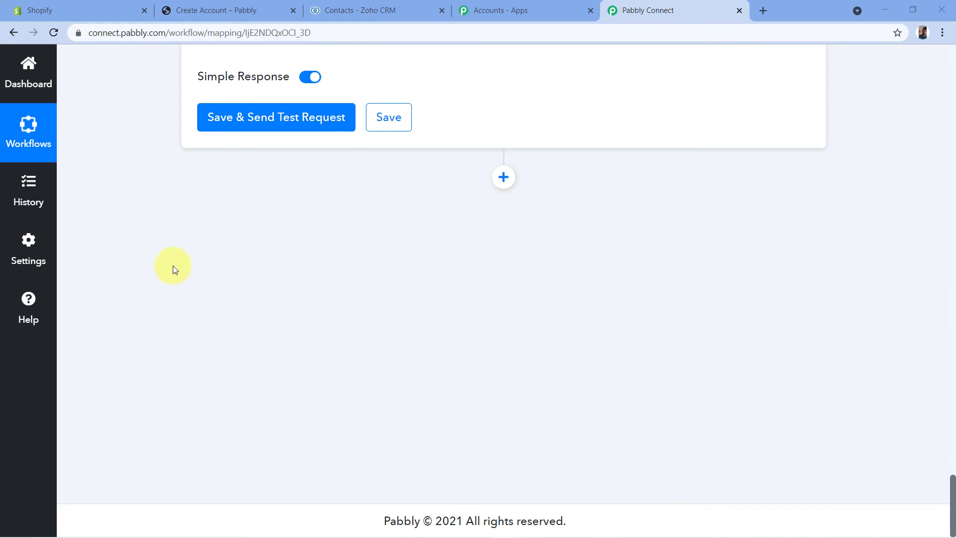
scroll(143, 268, up, 4)
click(262, 308)
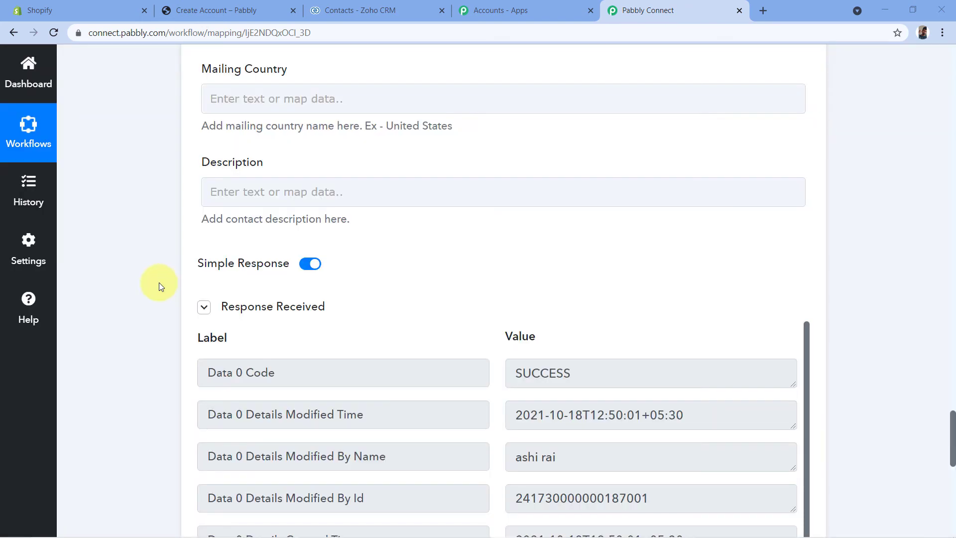
scroll(206, 323, down, 1)
scroll(303, 358, up, 1)
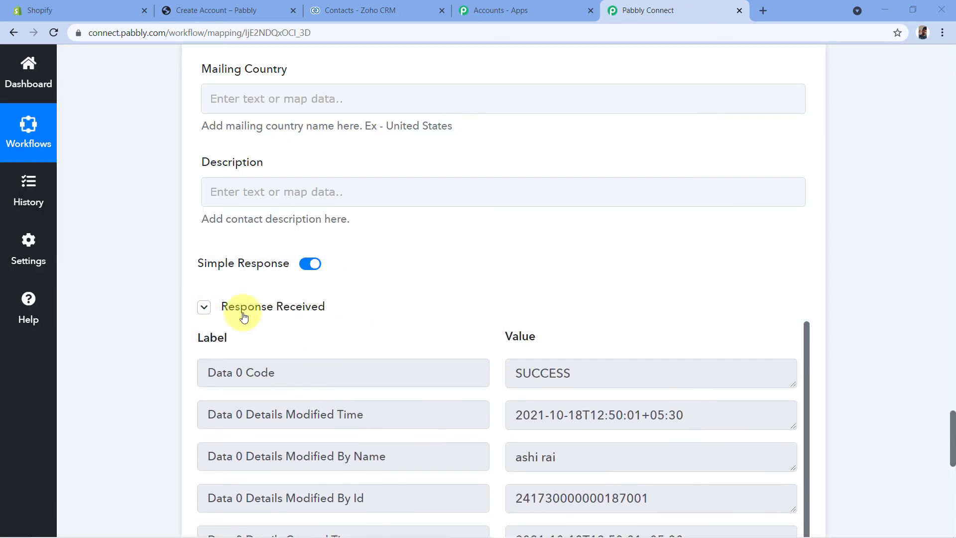
- Look through the response received from the Create Contact test request, from the status code to the message
scroll(482, 224, down, 2)
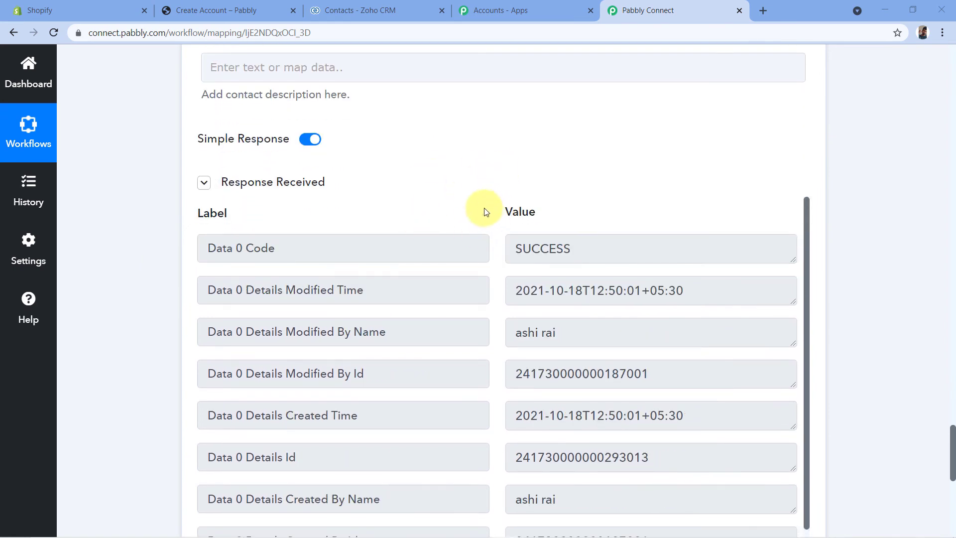
scroll(429, 246, down, 1)
scroll(480, 259, down, 3)
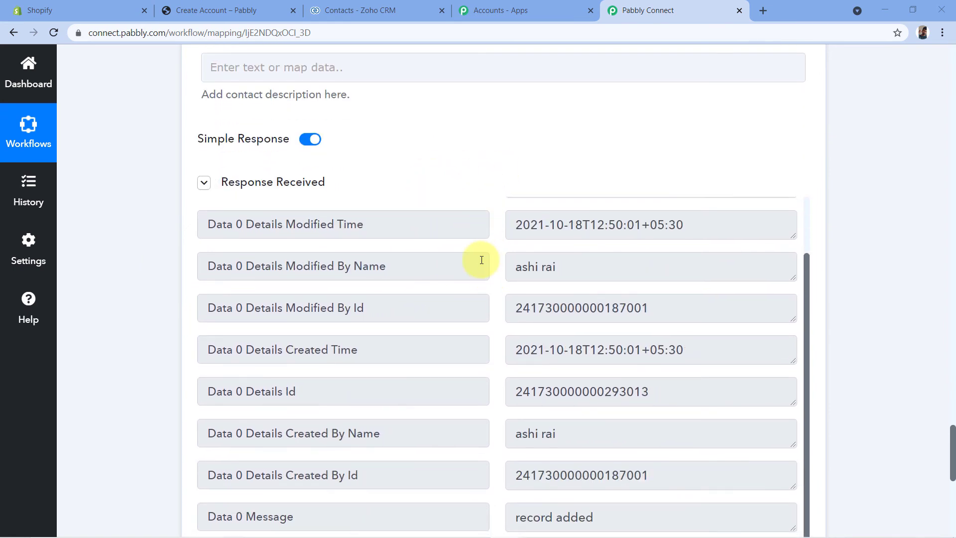
scroll(494, 234, up, 1)
scroll(495, 234, up, 4)
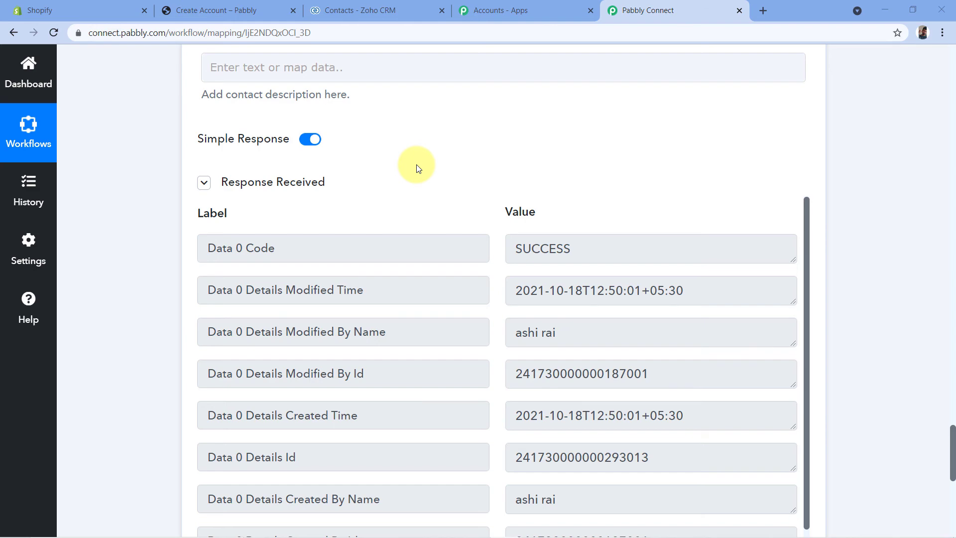
- Switch to Zoho CRM, reload the Contacts list and compare it with the store's registration form
click(374, 15)
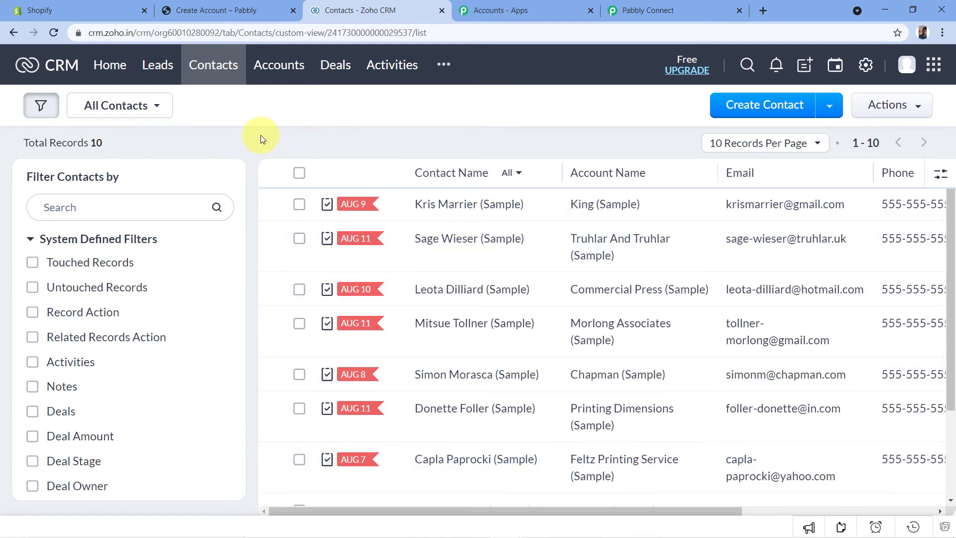
click(54, 33)
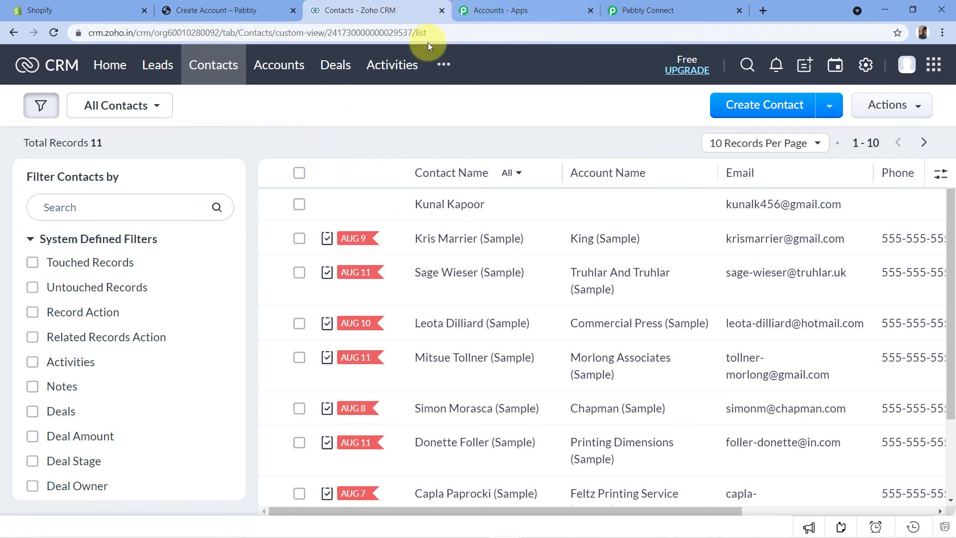
click(222, 10)
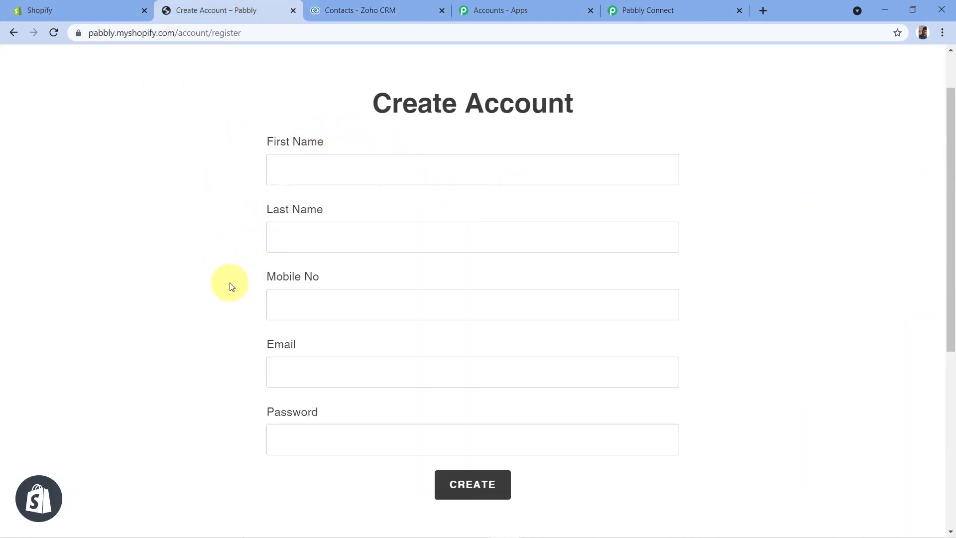
click(393, 5)
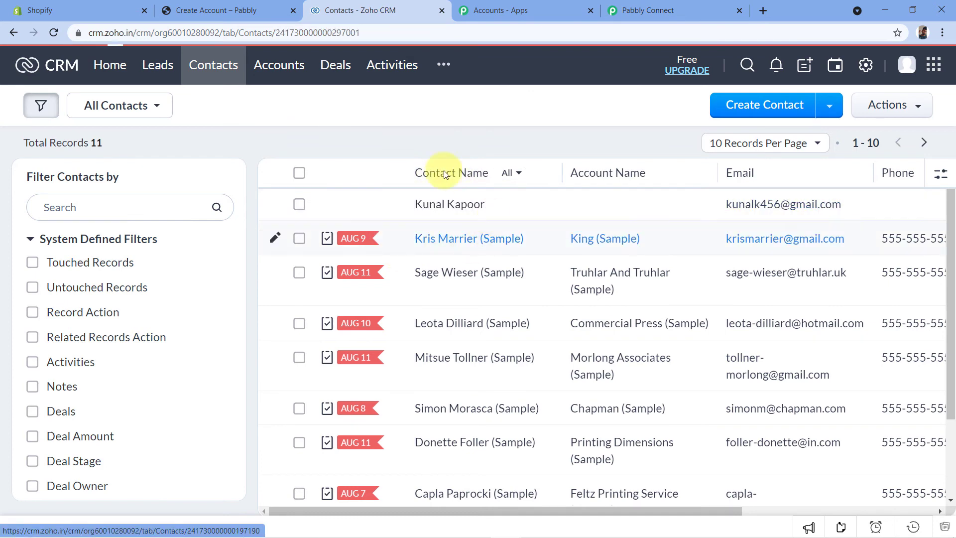
- Open the newly added contact at the head of the Zoho CRM list and check its contact name and email
click(450, 205)
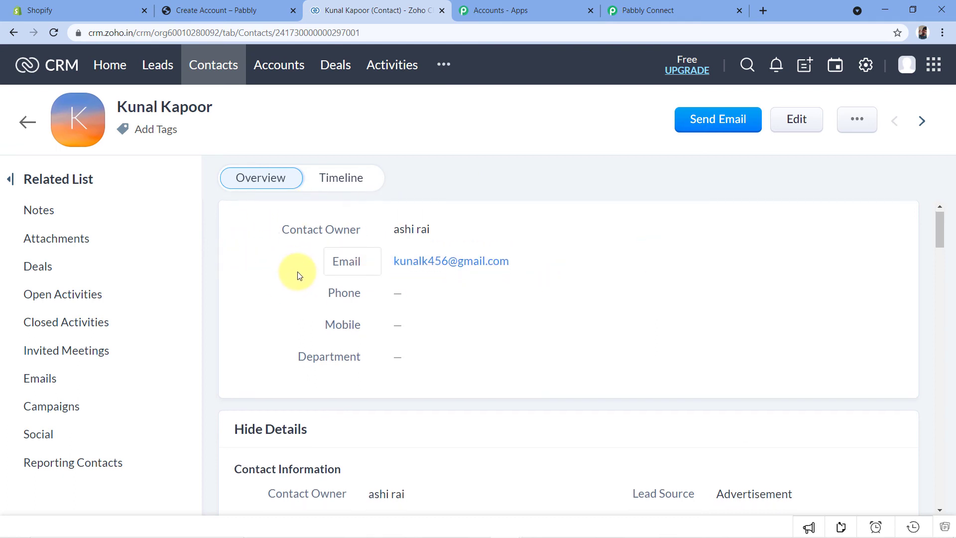
scroll(297, 275, down, 5)
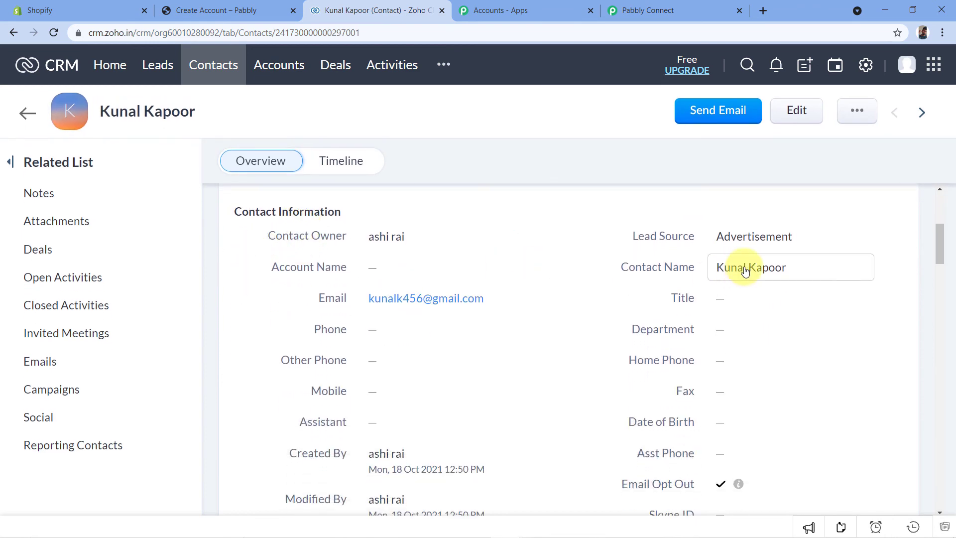
drag(806, 269, 747, 252)
click(277, 250)
scroll(245, 294, up, 5)
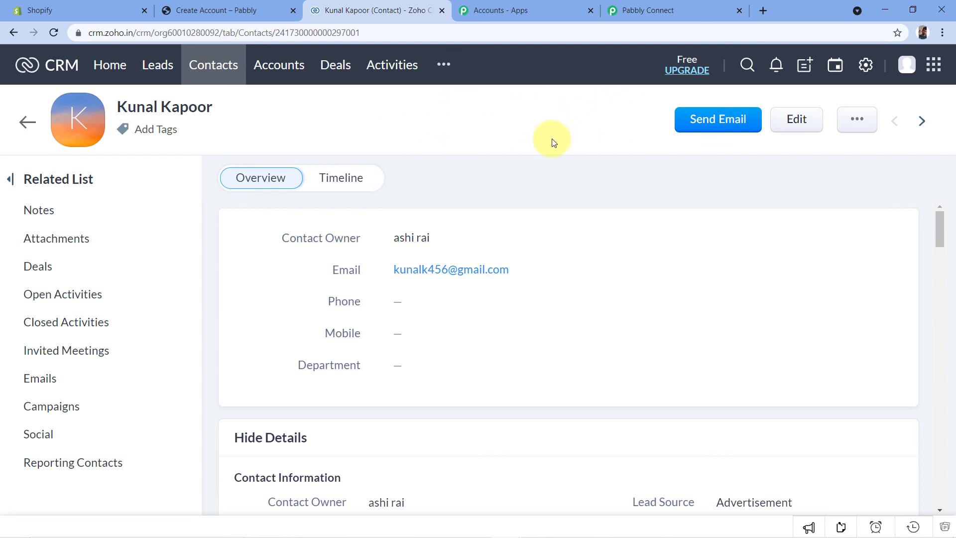
scroll(155, 231, up, 2)
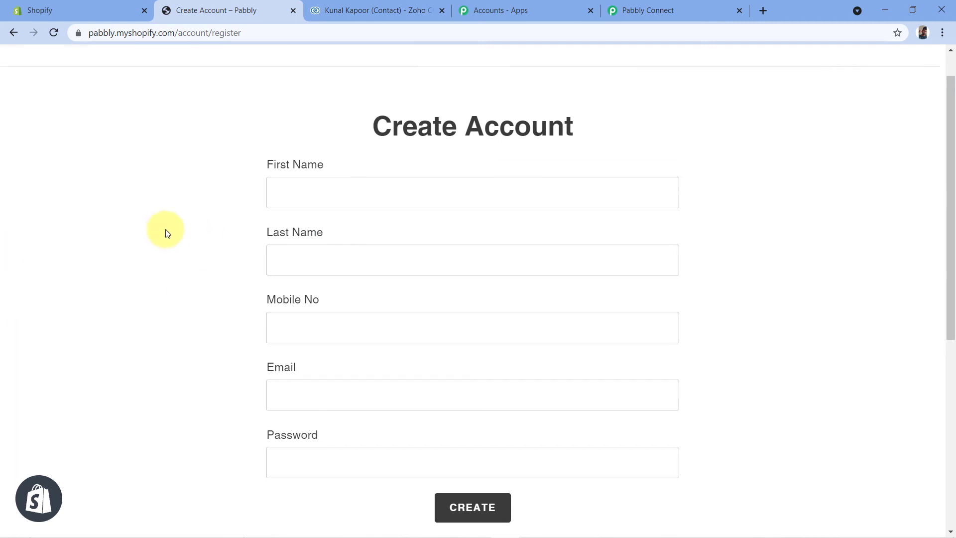
- Review the store's empty Create Account form and return to the Contacts list in Zoho CRM
scroll(199, 212, down, 2)
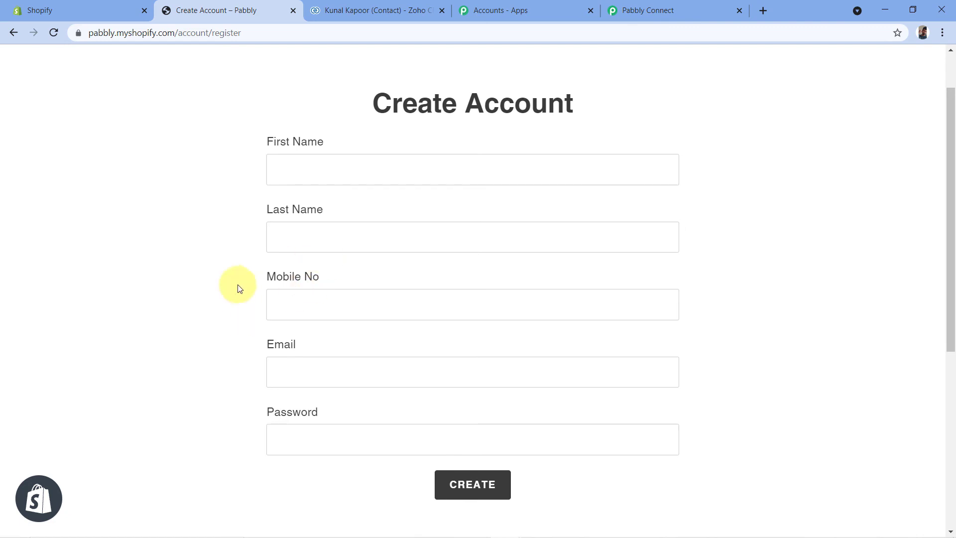
scroll(207, 363, down, 1)
scroll(299, 428, up, 1)
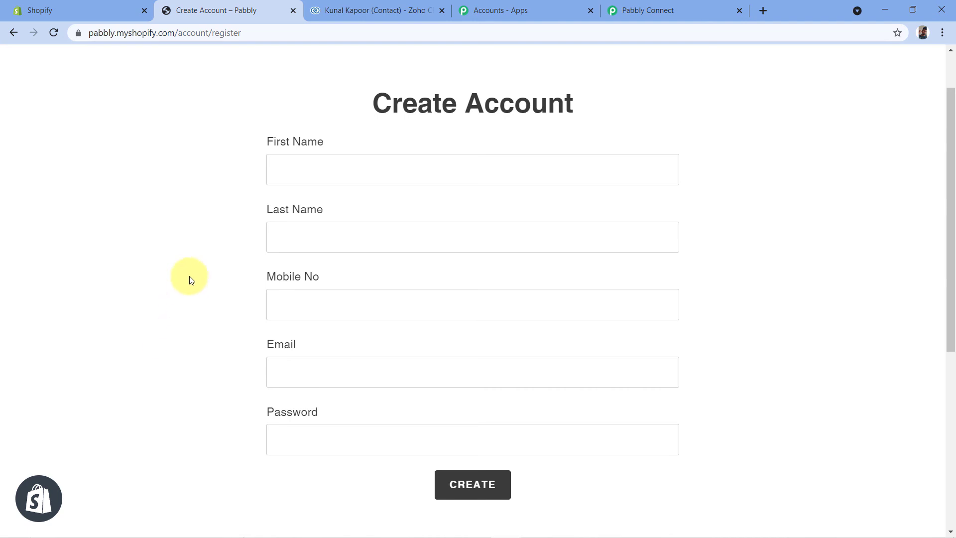
click(373, 10)
click(13, 32)
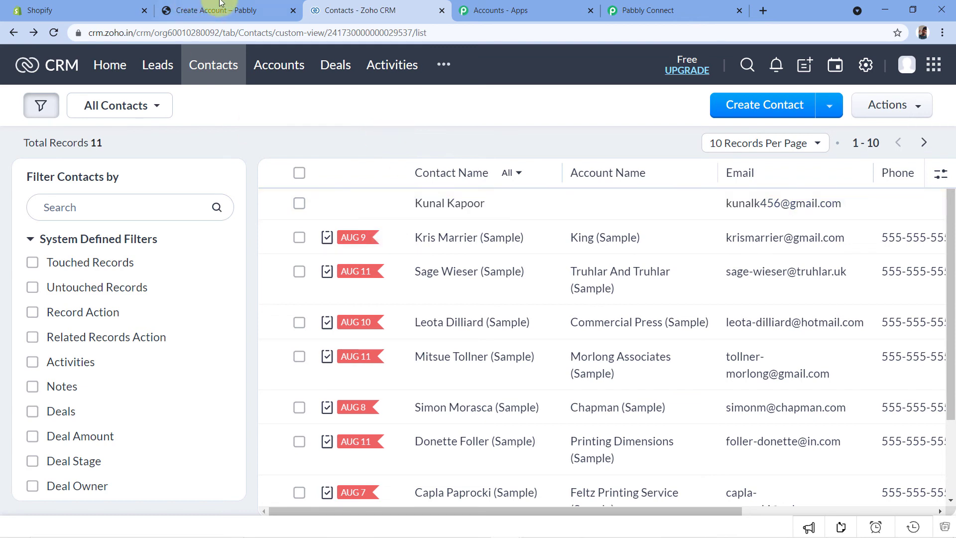
- Register a second test customer in the Shopify store with a first name, last name, mobile number, email and account password
click(204, 10)
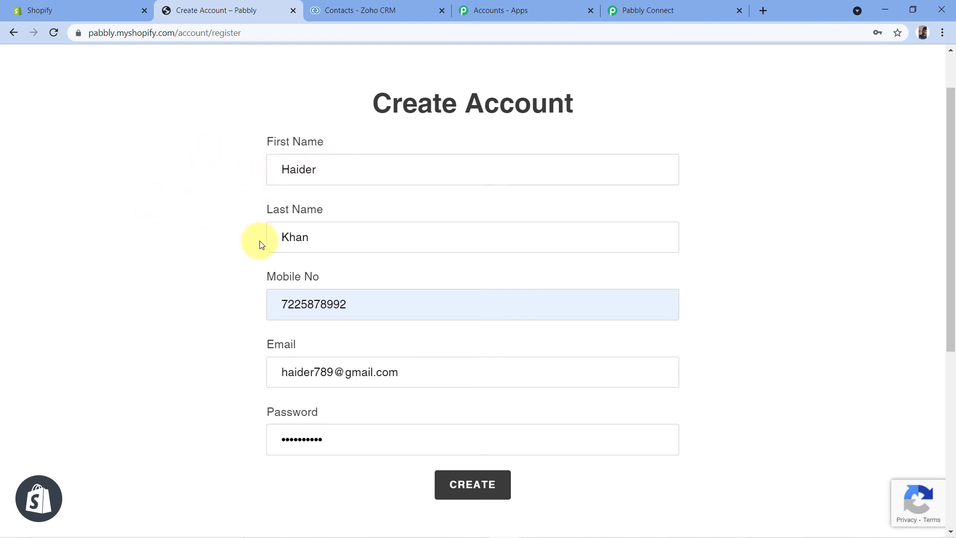
scroll(251, 197, down, 1)
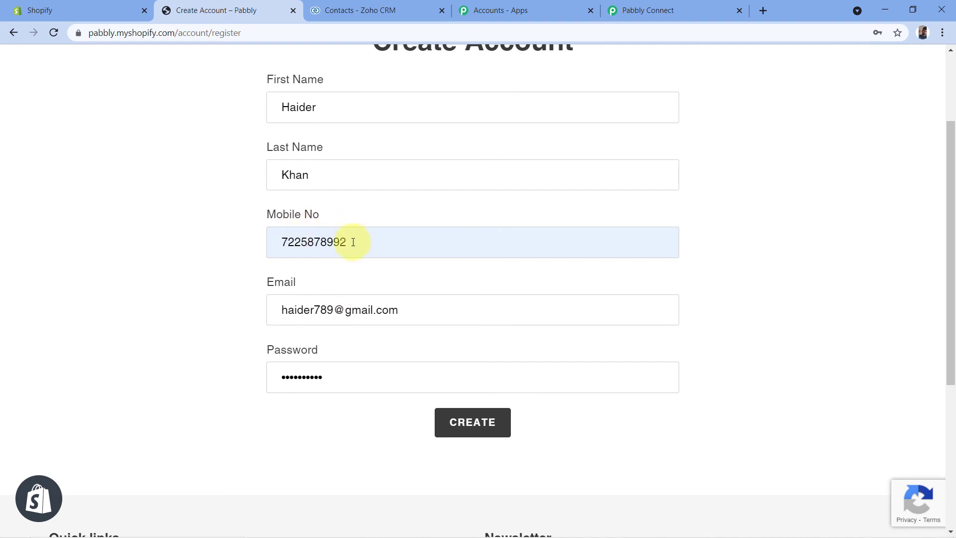
scroll(353, 239, down, 1)
scroll(324, 259, down, 1)
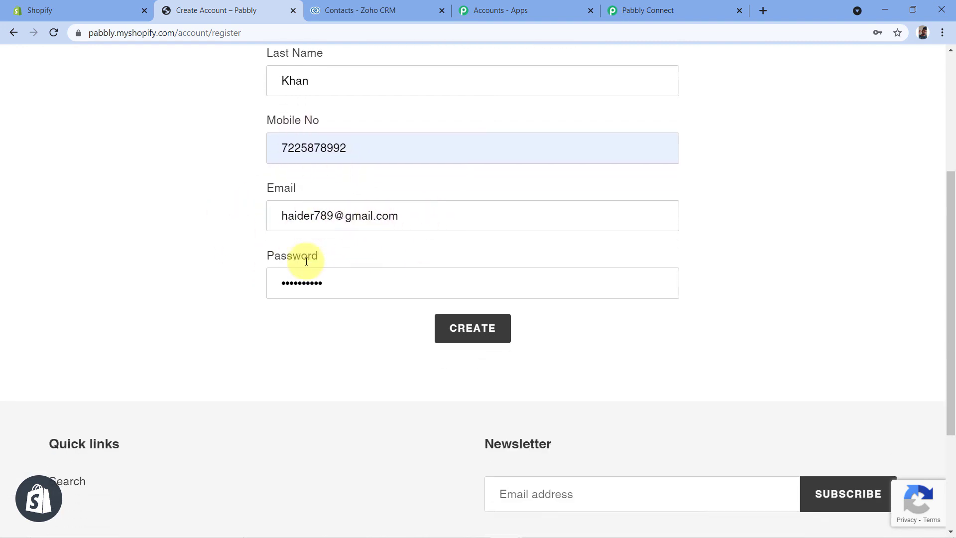
scroll(326, 298, up, 1)
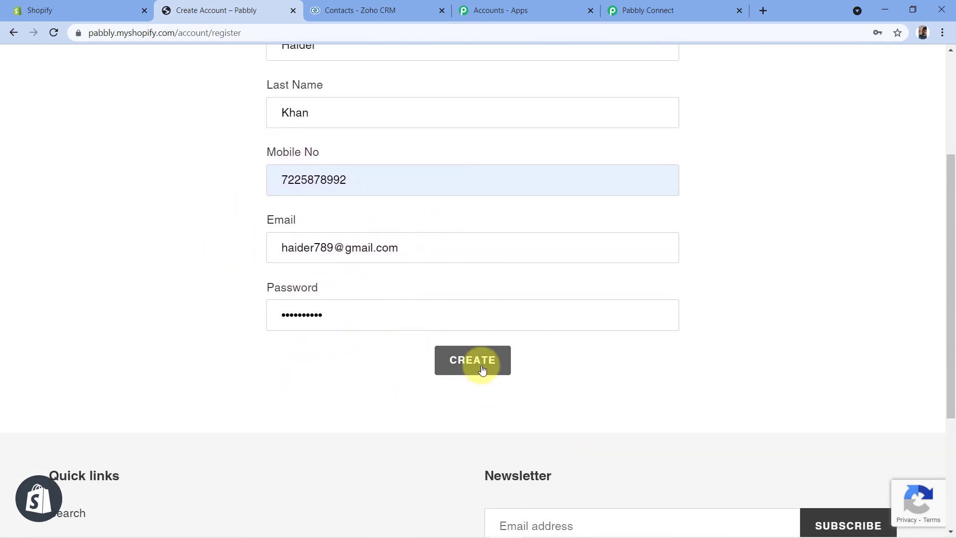
scroll(737, 334, up, 1)
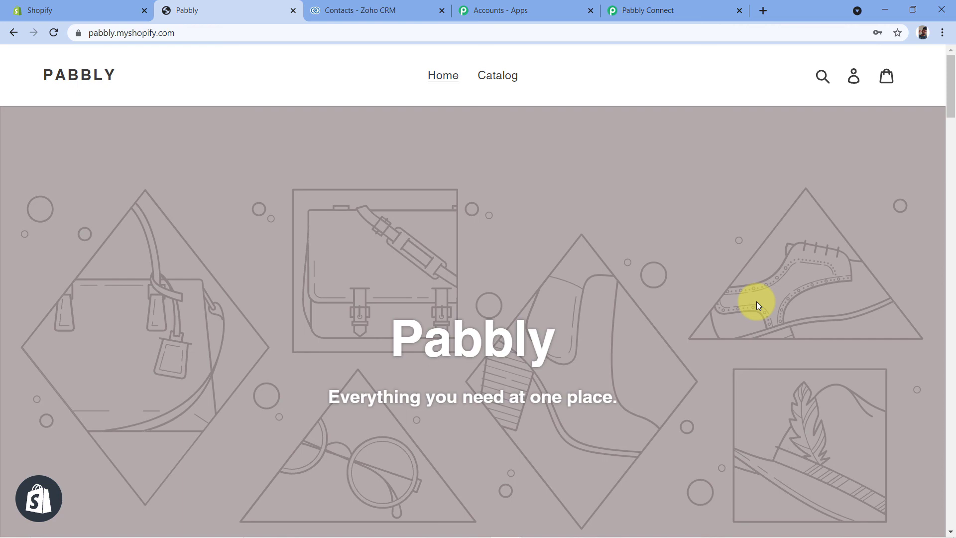
- Switch to Zoho CRM and reload the Contacts list to check for the second test customer
click(363, 11)
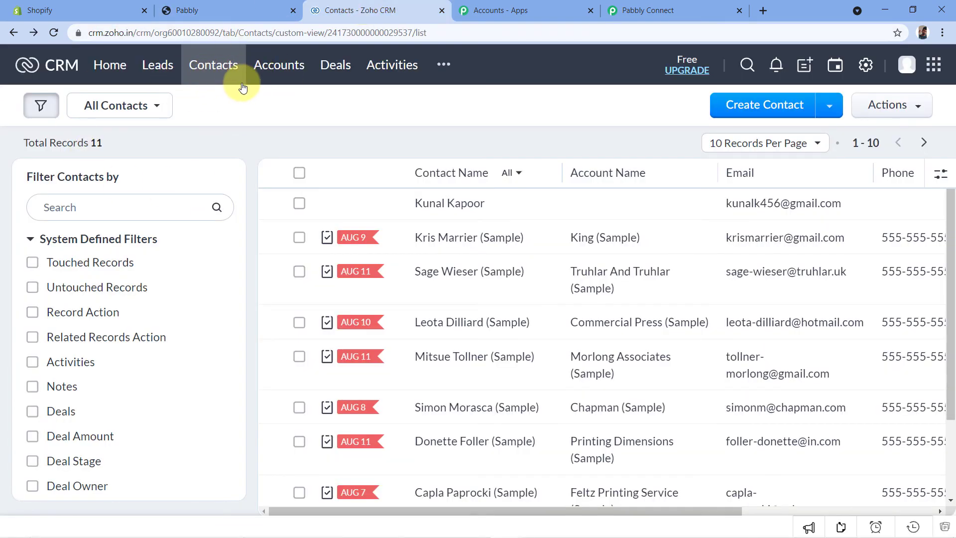
click(55, 32)
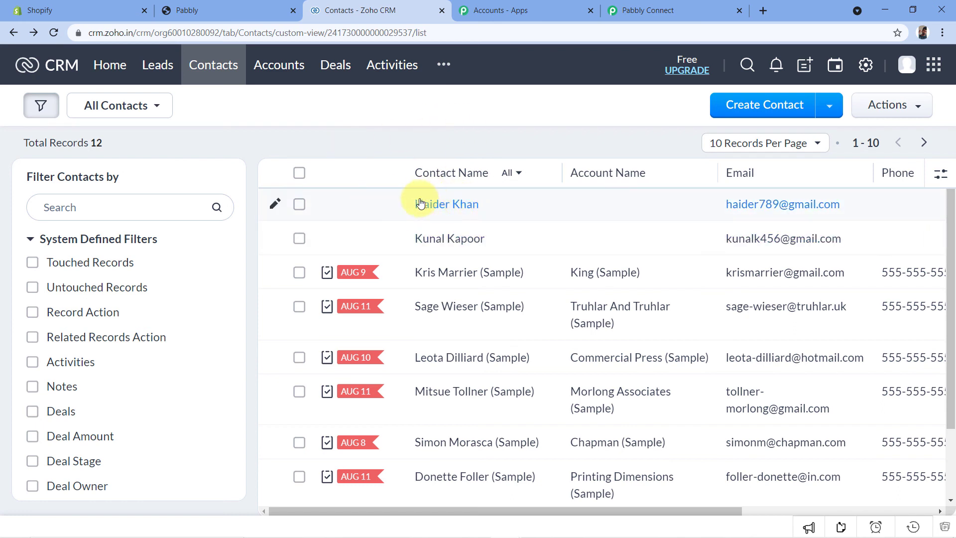
click(227, 7)
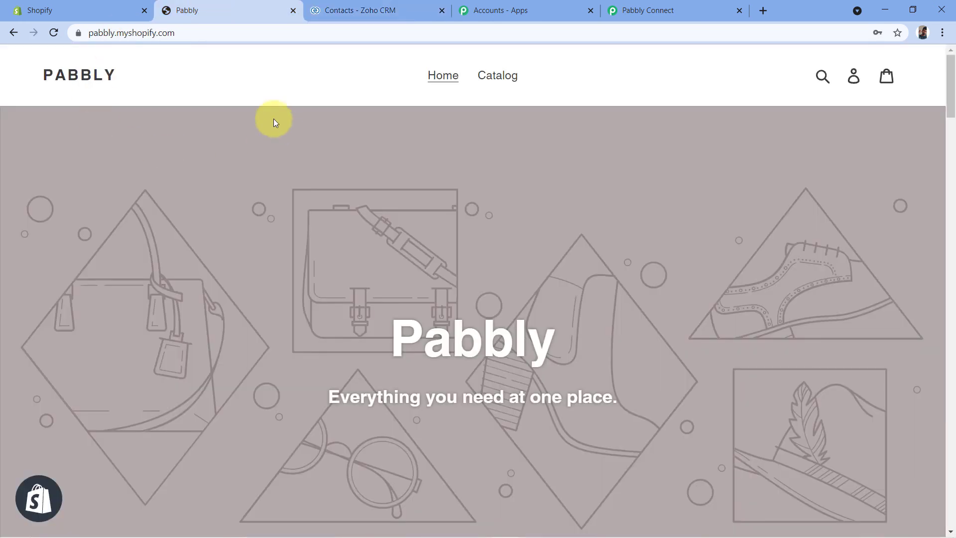
click(388, 9)
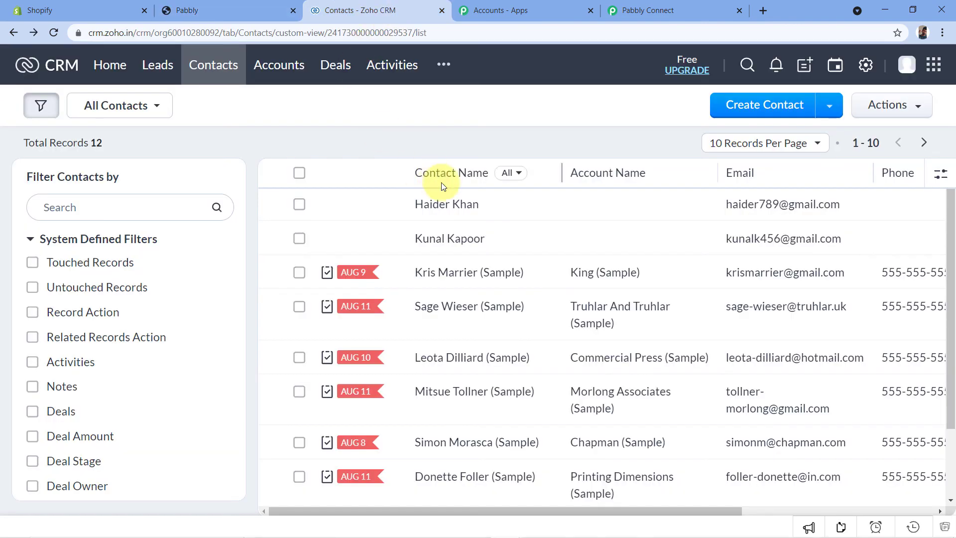
- Open the second test customer's contact record and check its first name, last name and email
click(437, 204)
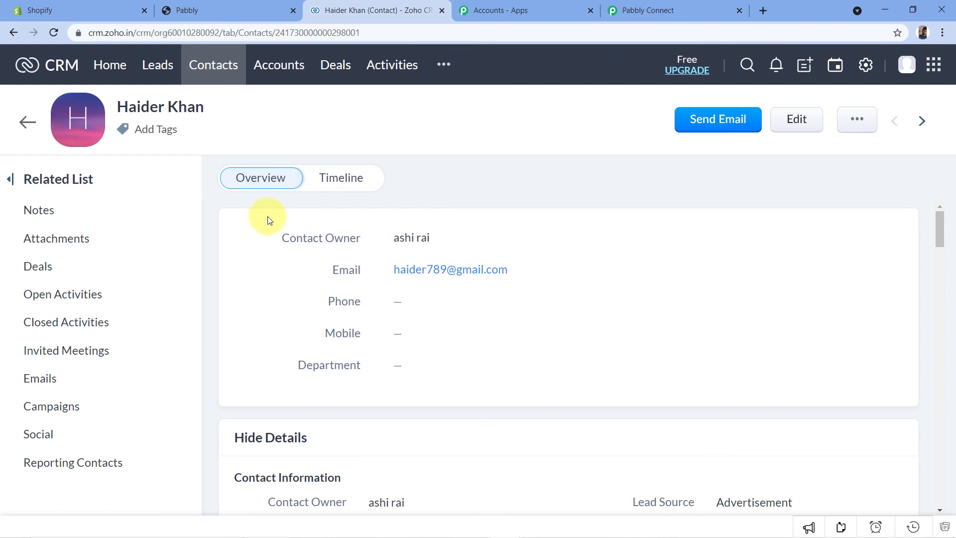
scroll(269, 214, down, 3)
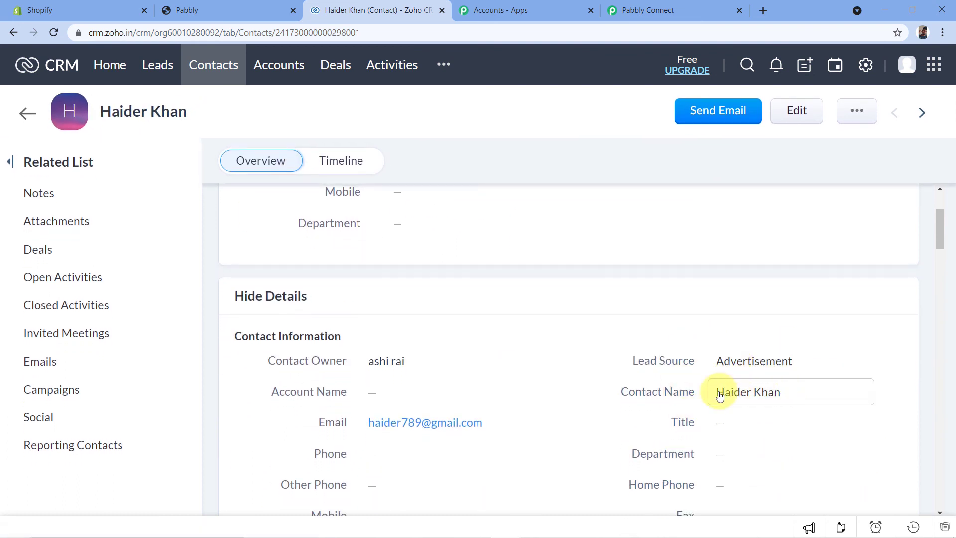
double_click(740, 393)
double_click(757, 391)
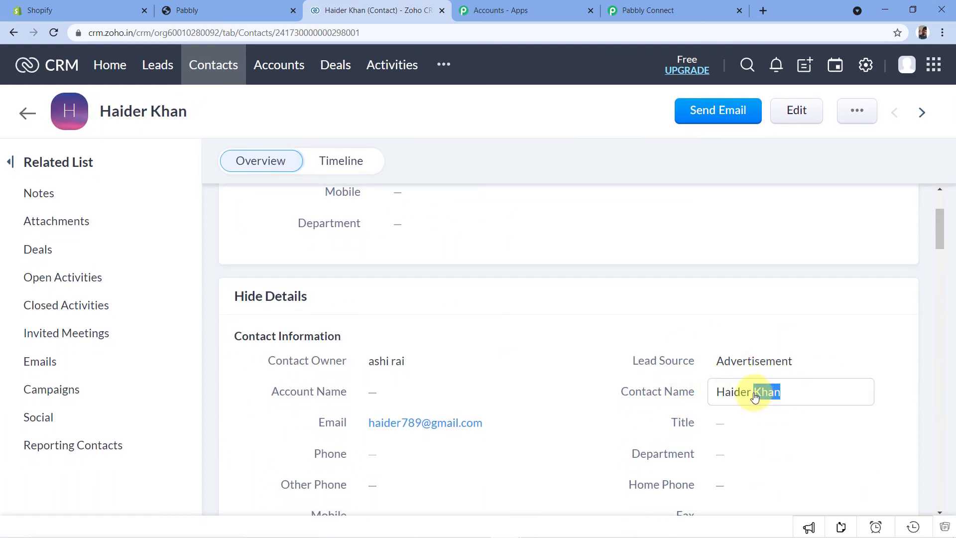
scroll(602, 305, up, 3)
drag(386, 271, 513, 276)
click(461, 175)
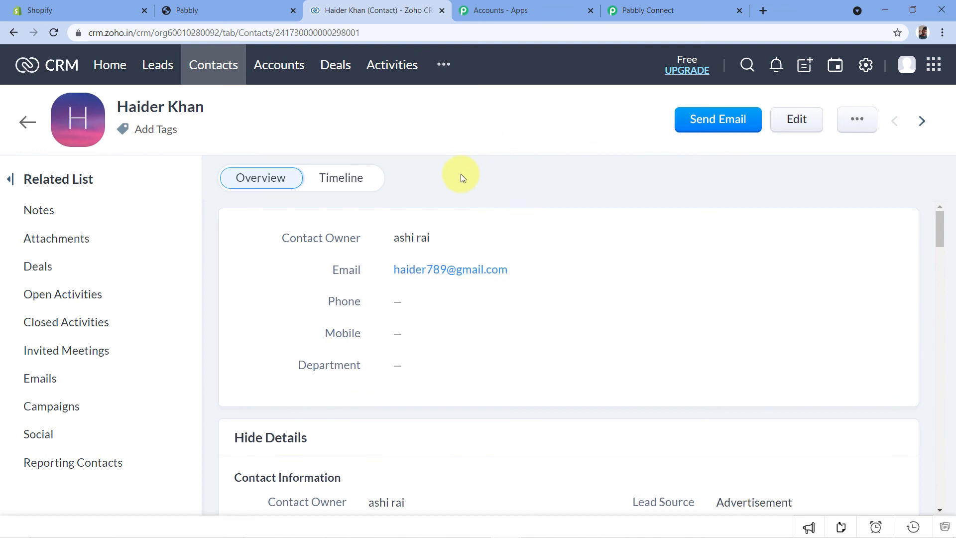
key(ctrl+shift+Tab)
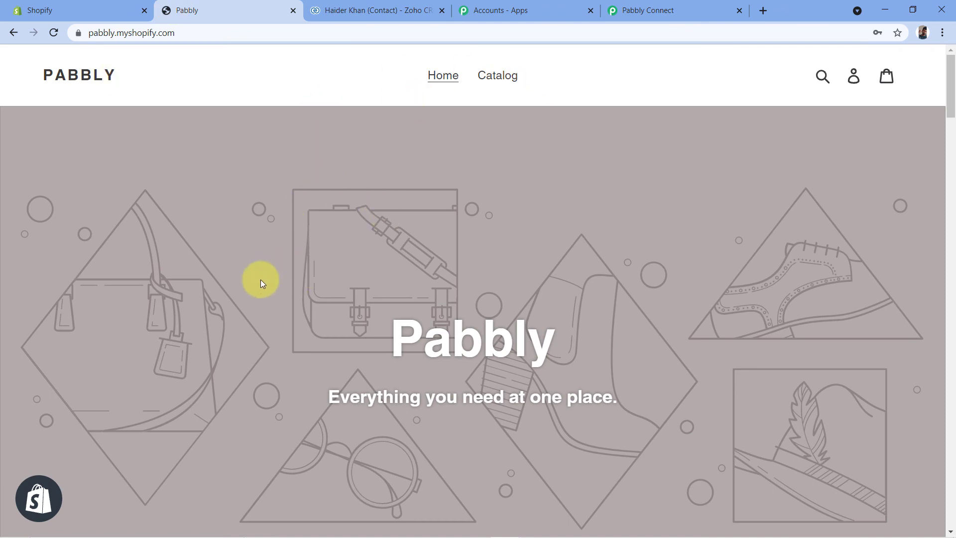
click(402, 10)
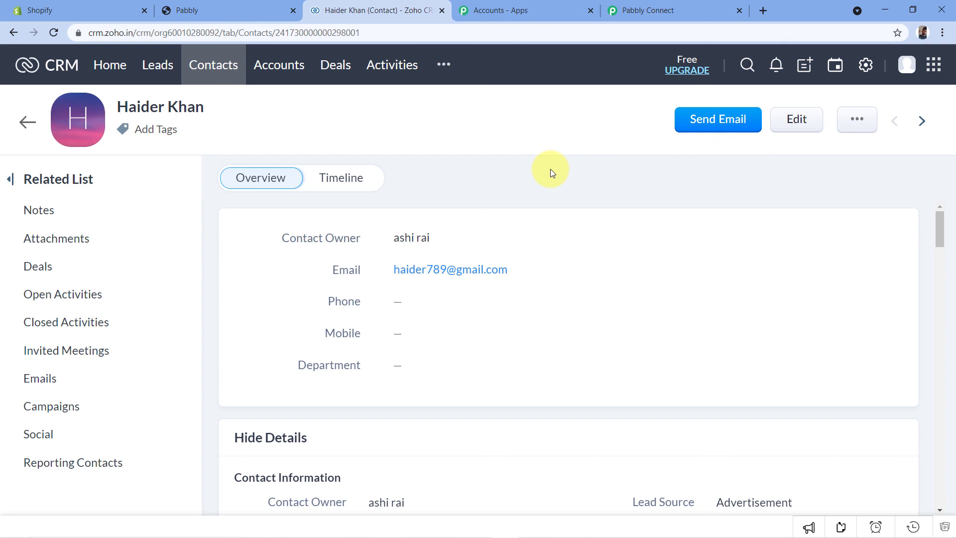
click(252, 9)
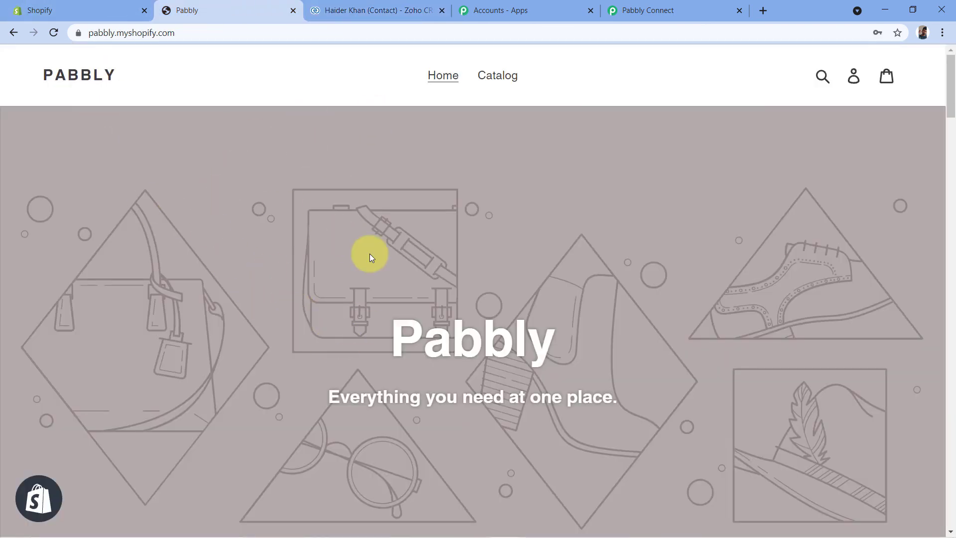
click(414, 9)
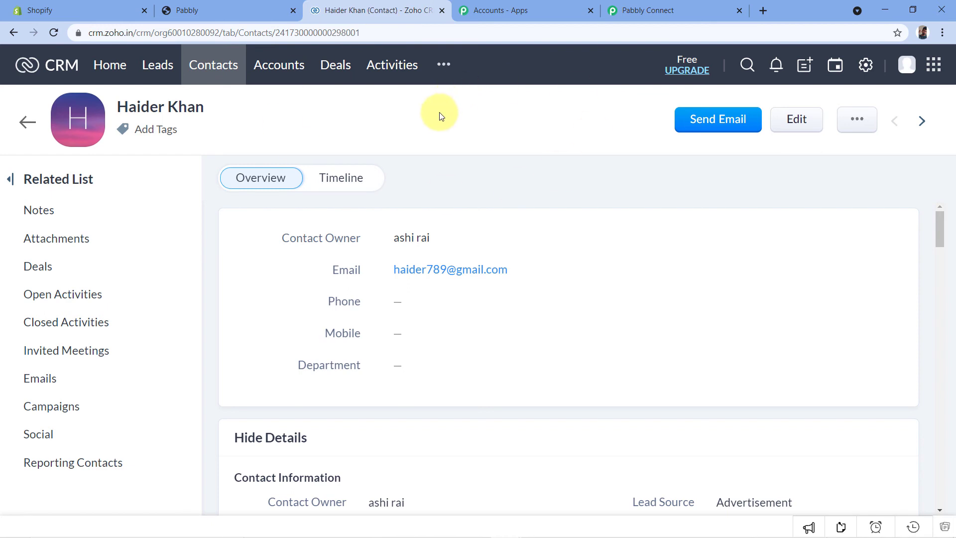
- Switch to Pabbly Connect and collapse the Shopify trigger and the Zoho CRM action to show the workflow overview
click(692, 8)
scroll(853, 204, up, 10)
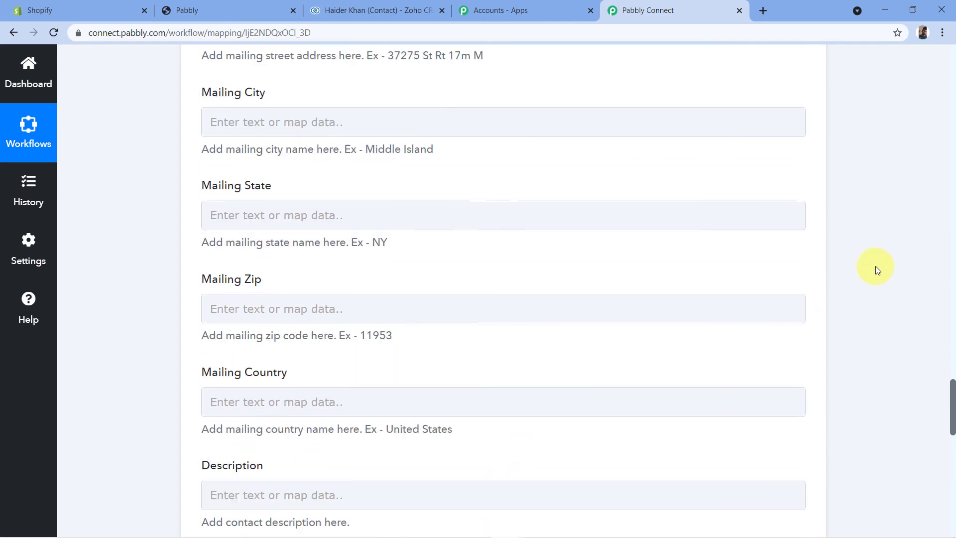
scroll(865, 205, up, 15)
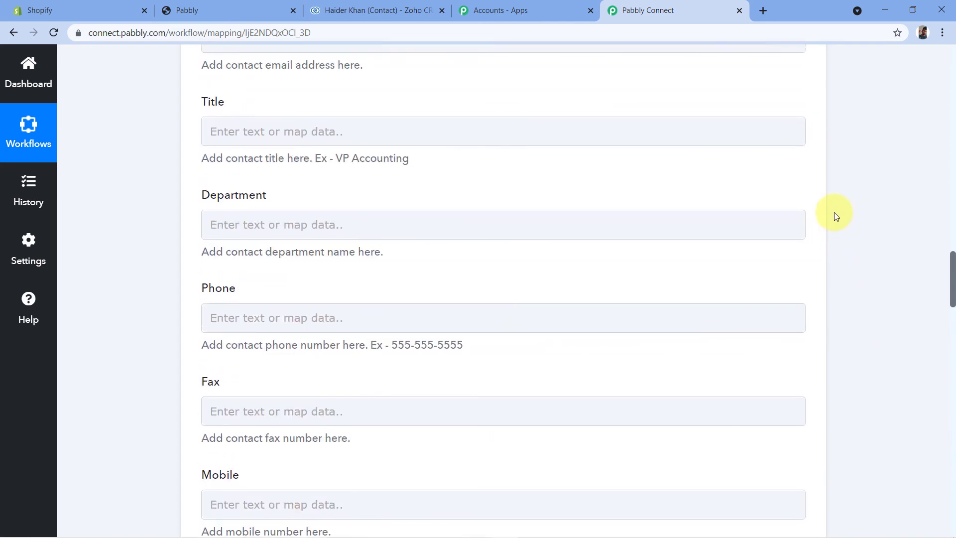
scroll(832, 231, up, 15)
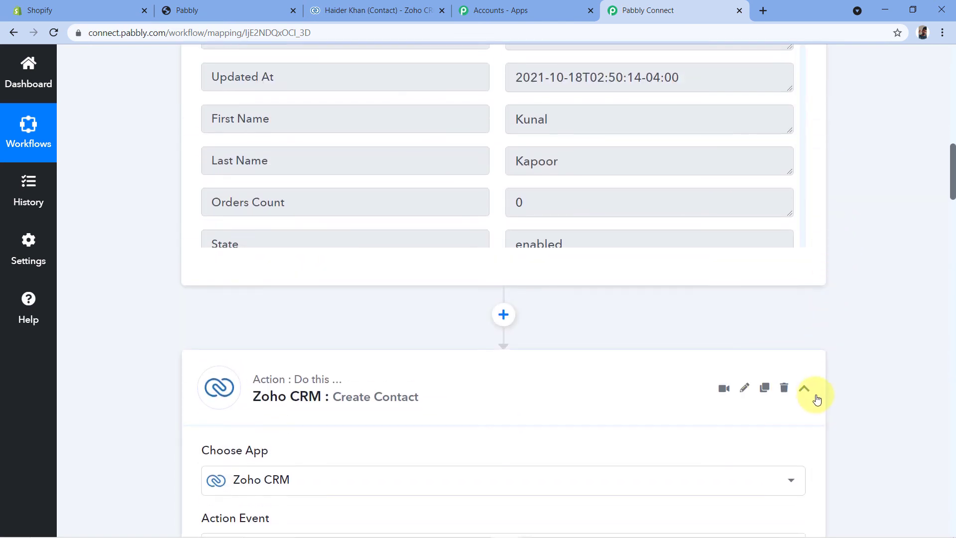
scroll(846, 269, up, 2)
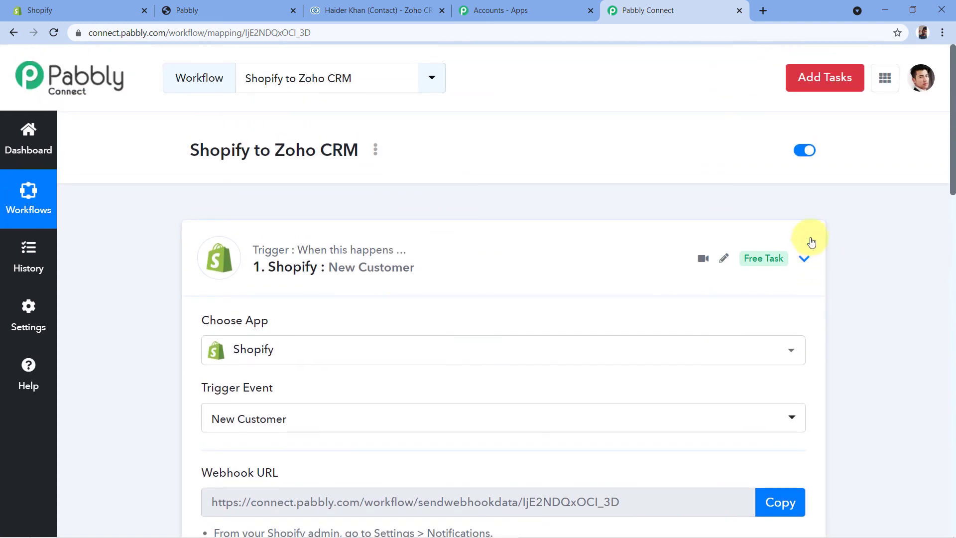
click(804, 251)
scroll(373, 286, down, 2)
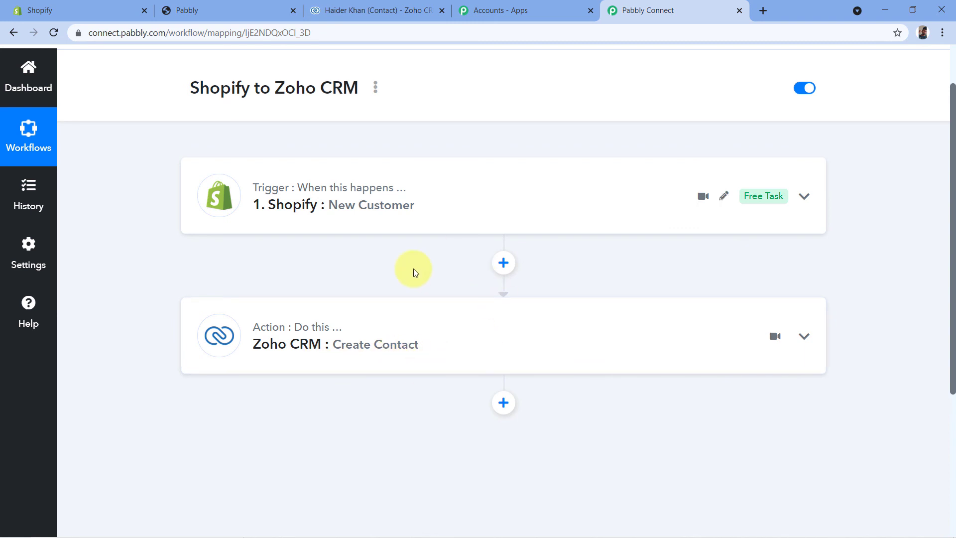
scroll(597, 160, up, 2)
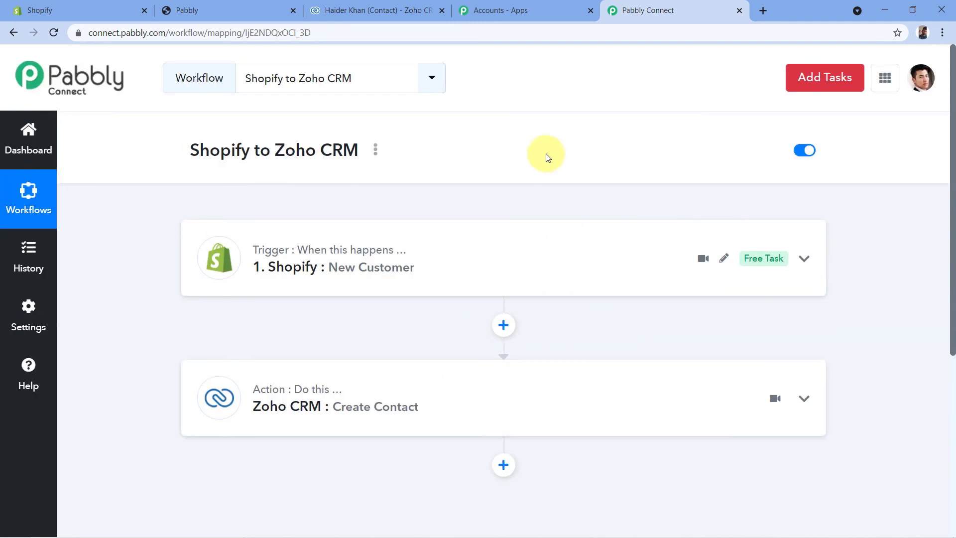